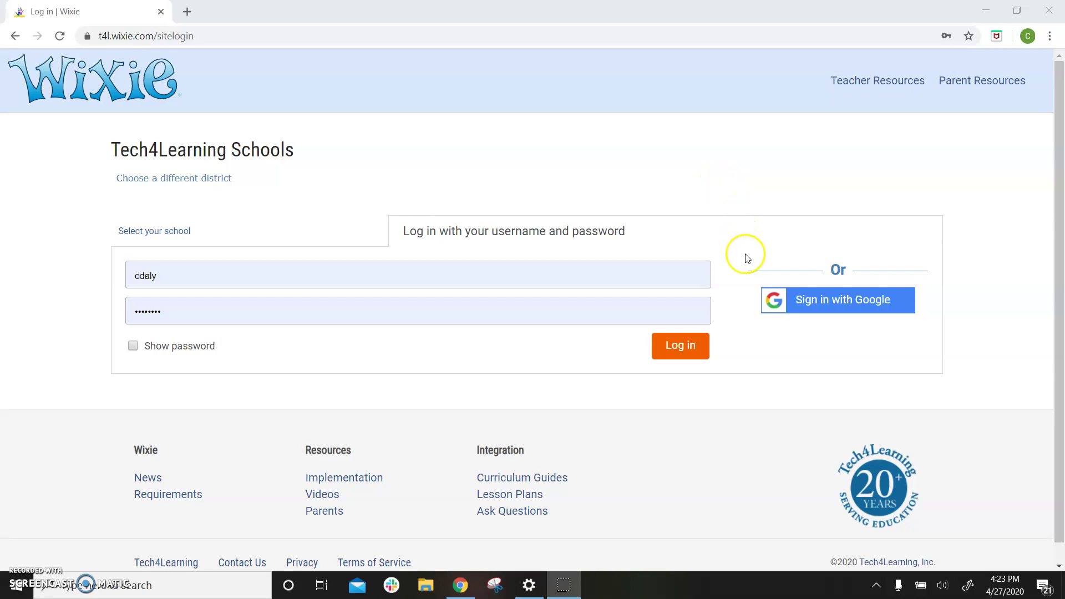
Log in and create a new blank landscape project titled 'Base Ten'
click(683, 344)
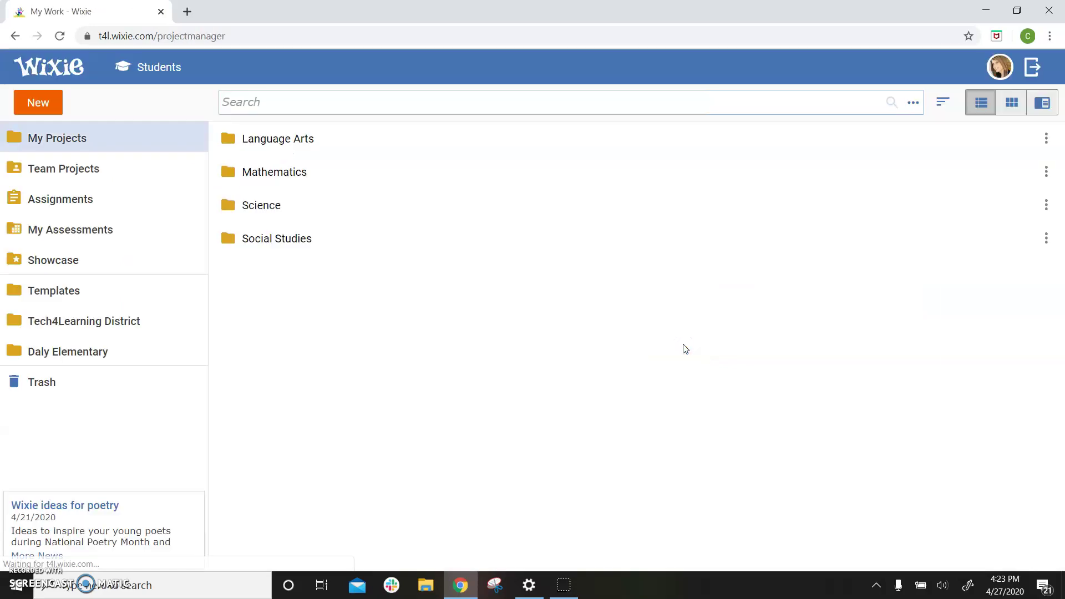
click(30, 107)
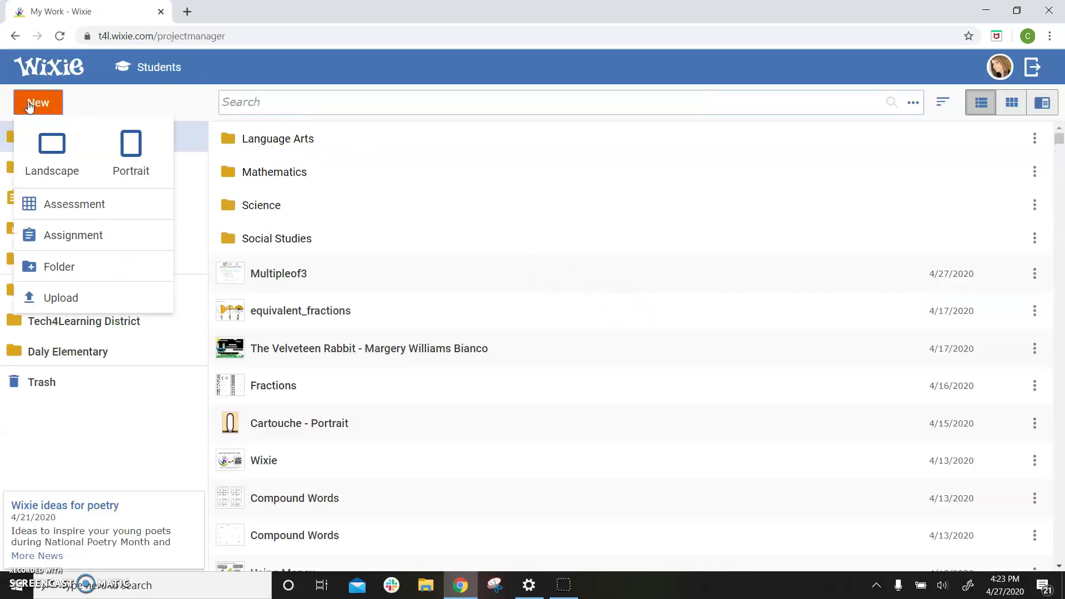
click(50, 153)
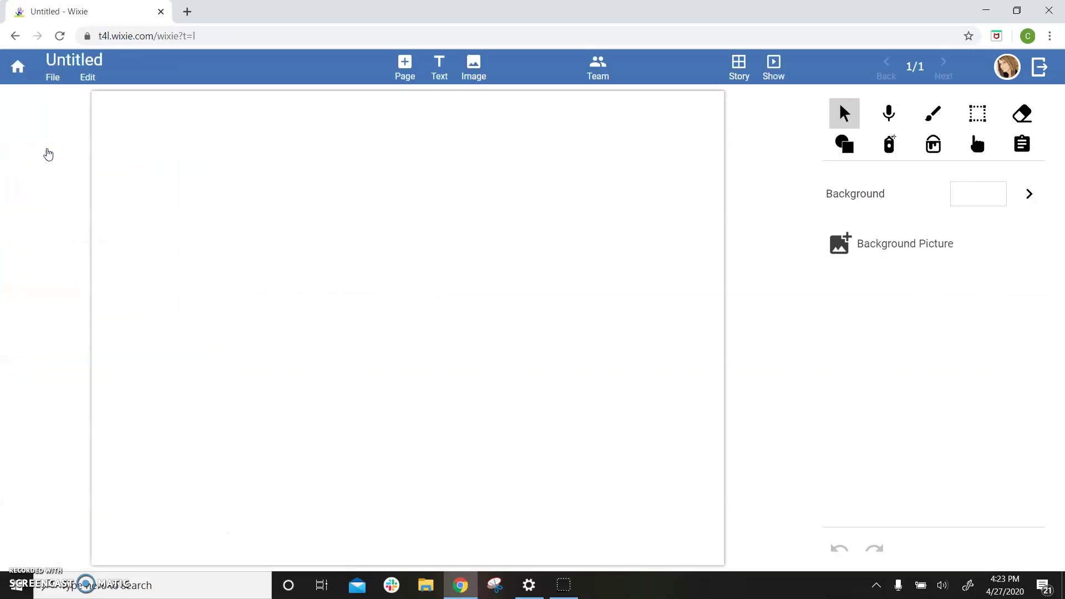
click(52, 57)
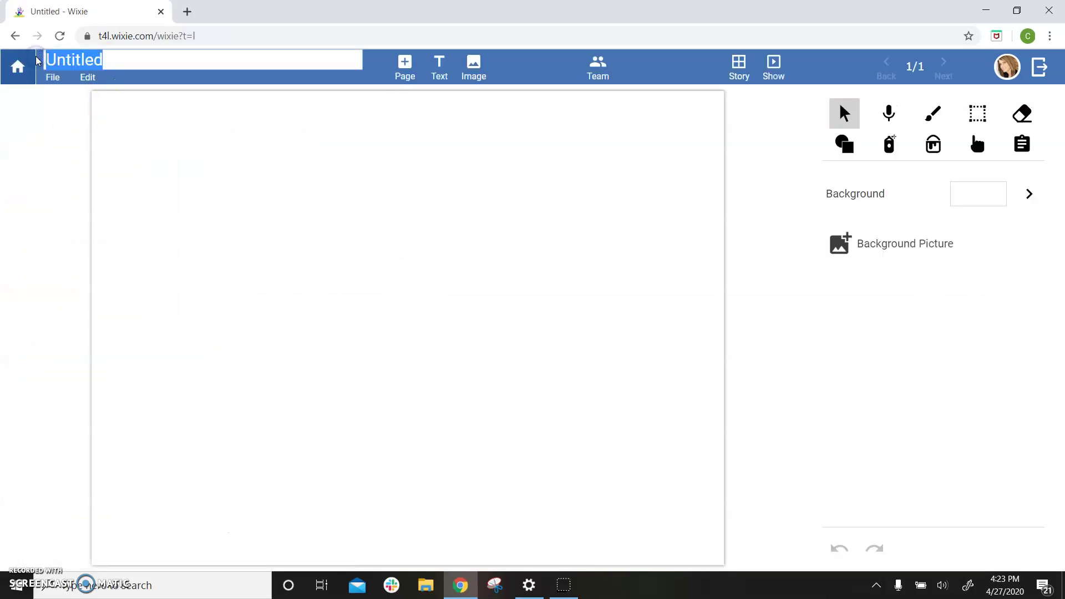
text(Base Ten)
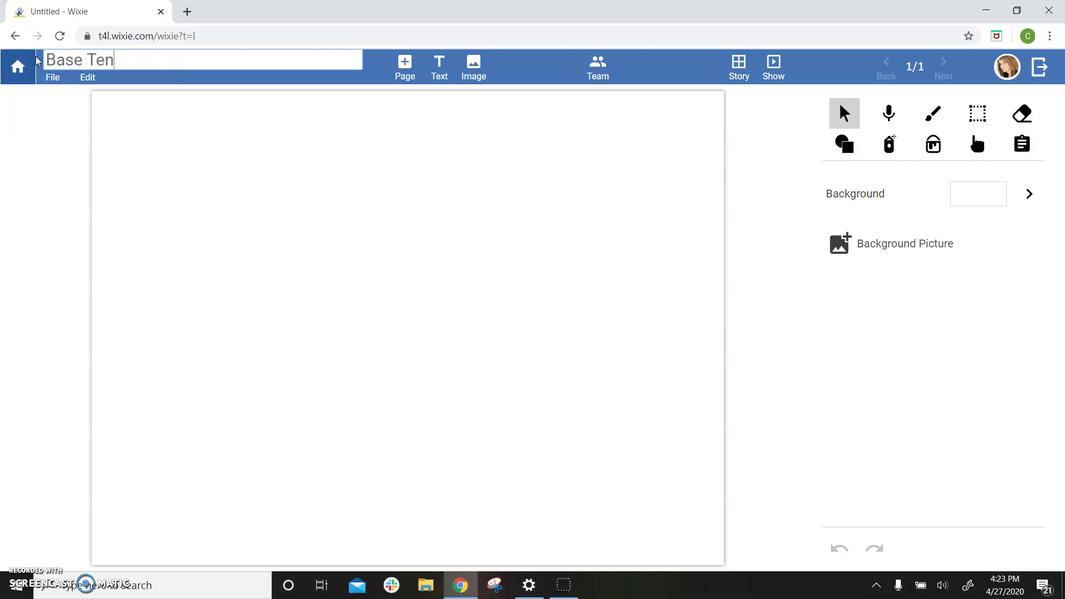
click(161, 175)
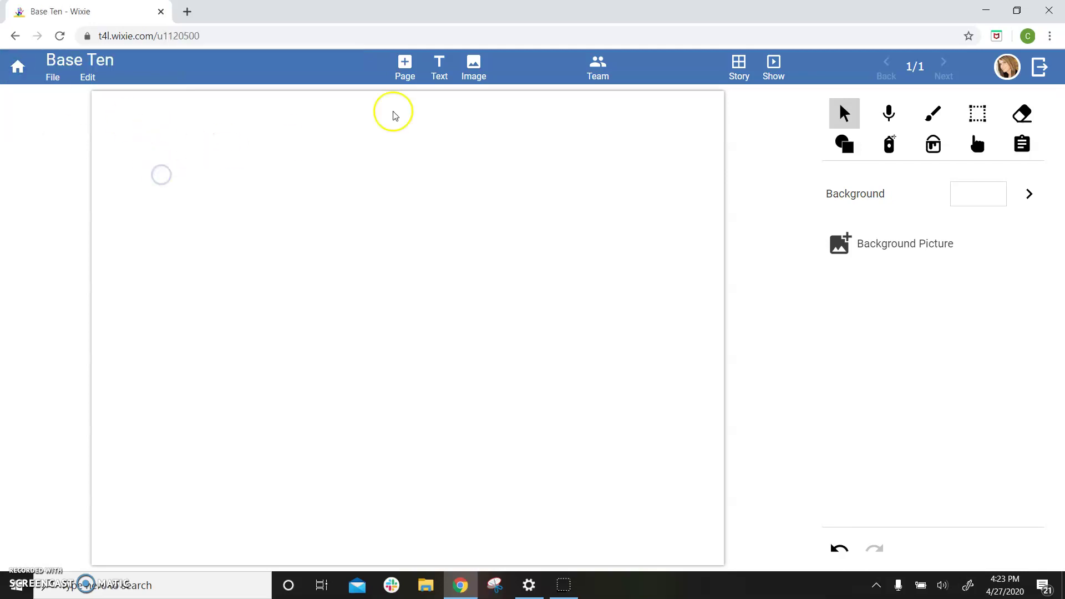
Pick the Tens, Hundreds and Ones stickers from Stickers > Math > Base 10
click(473, 66)
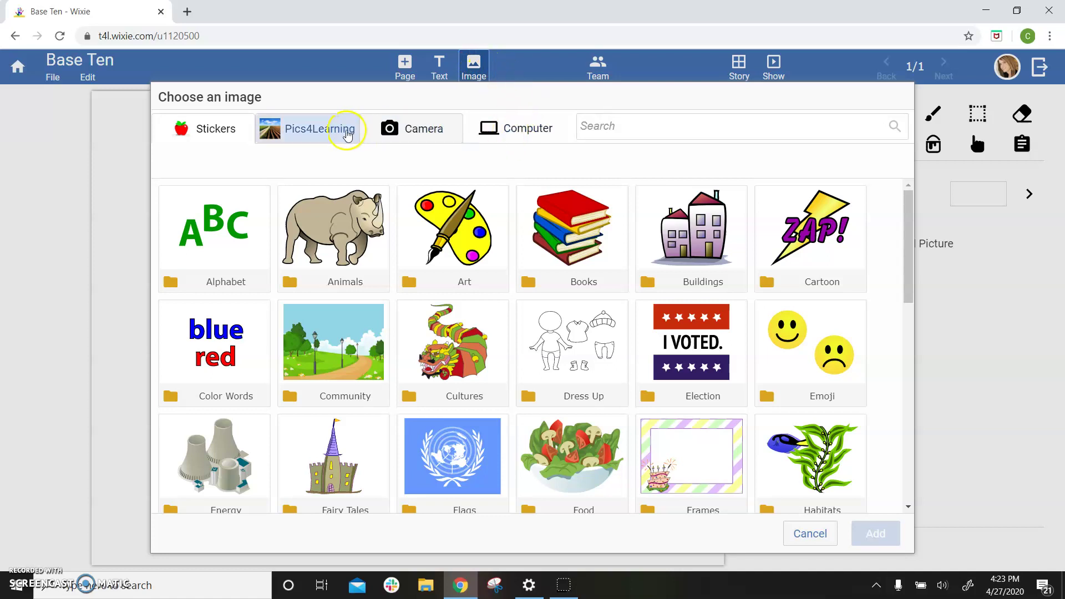
click(347, 131)
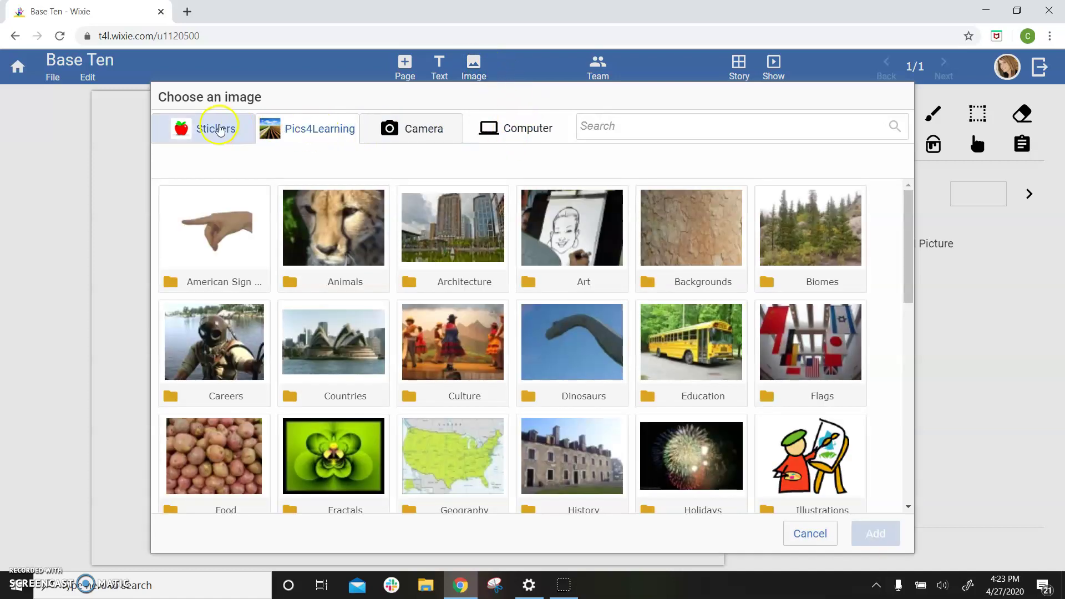
click(220, 129)
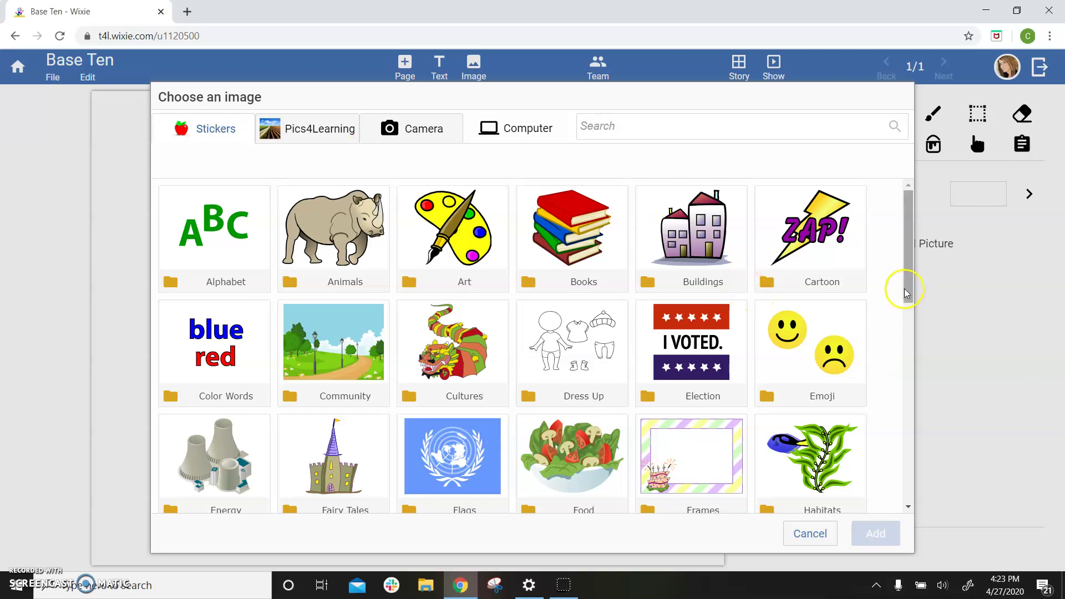
drag(903, 285, 906, 380)
click(820, 310)
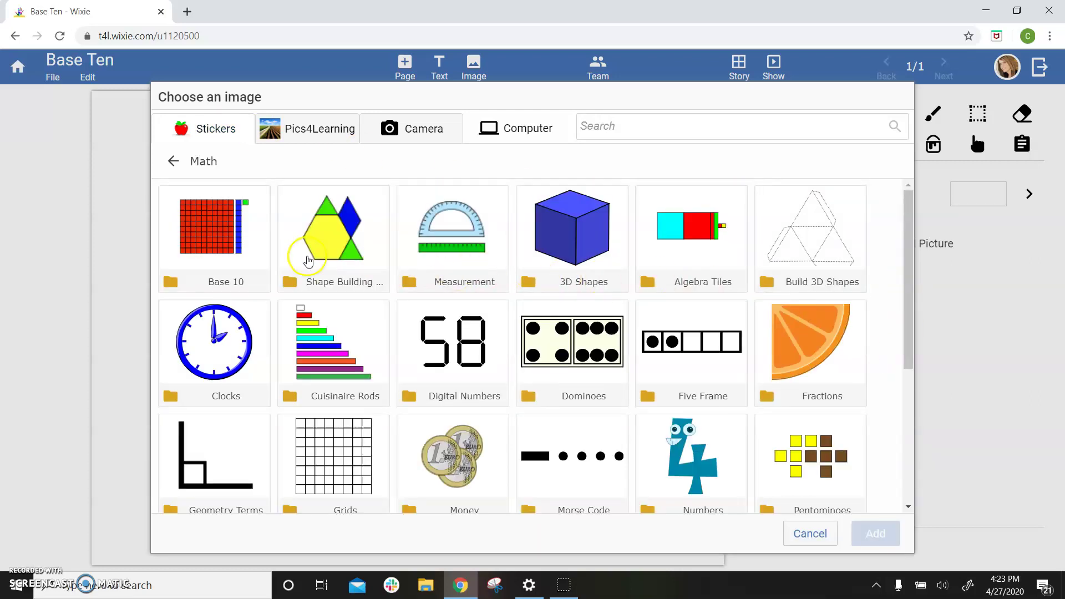
click(219, 253)
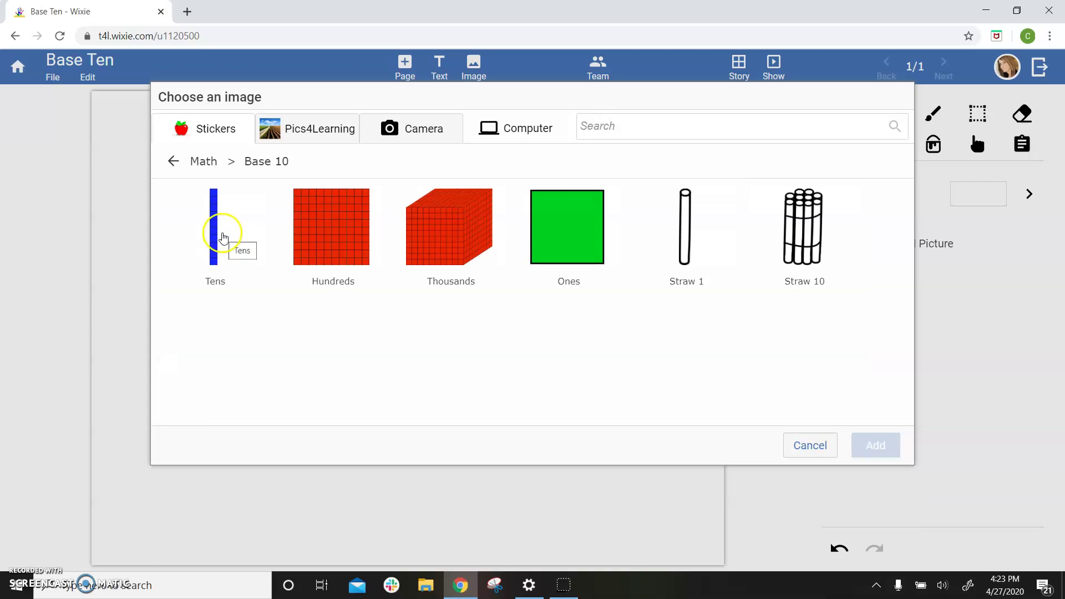
click(219, 259)
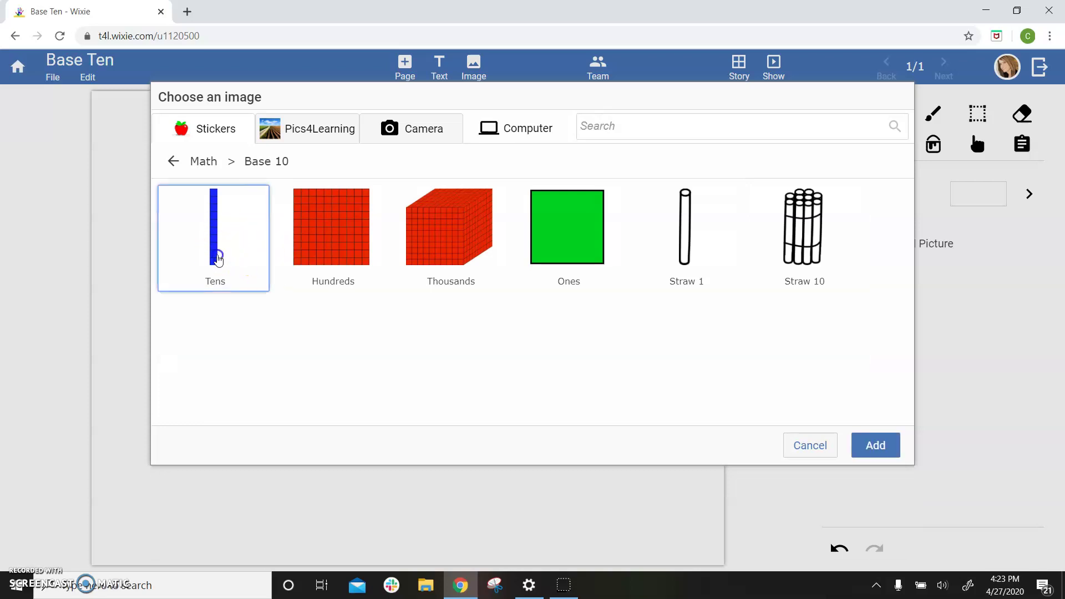
click(331, 239)
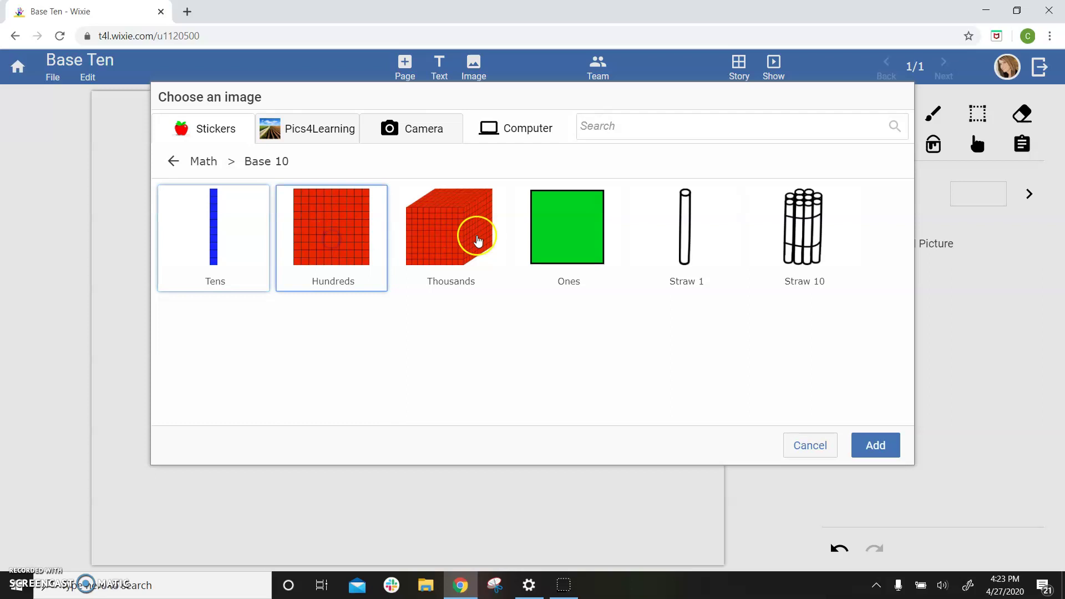
click(557, 244)
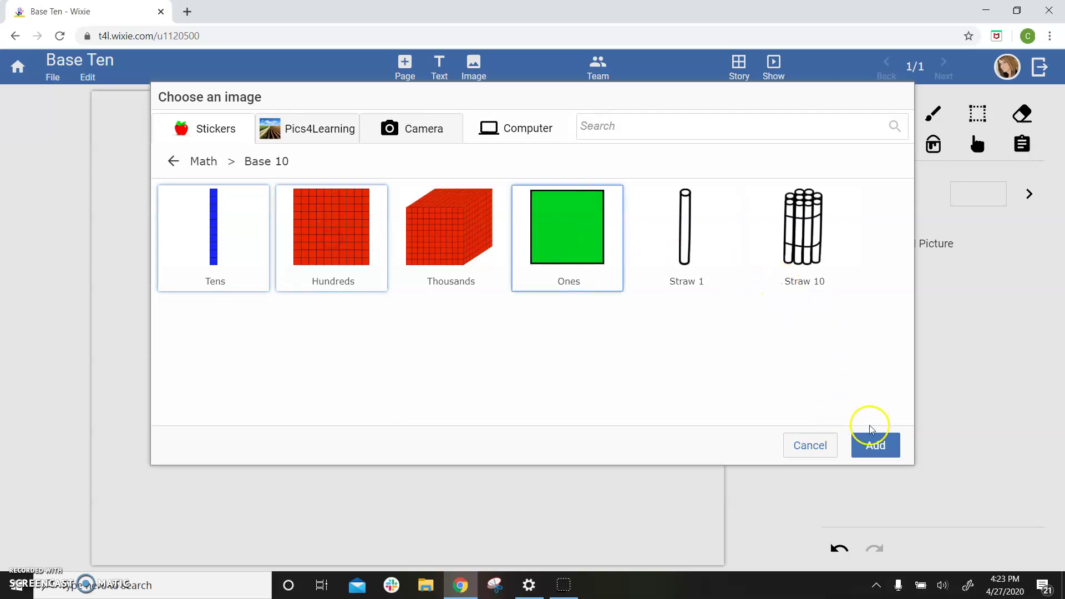
Place the three base-ten stickers and spread them apart near the page bottom
click(875, 444)
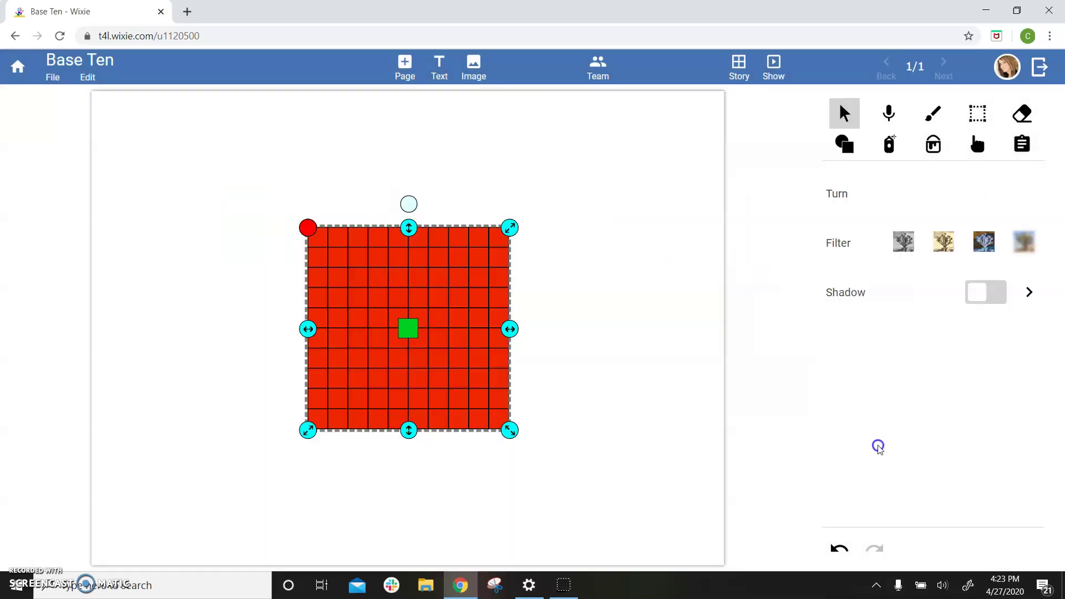
click(677, 407)
drag(475, 342, 669, 457)
drag(408, 360, 459, 464)
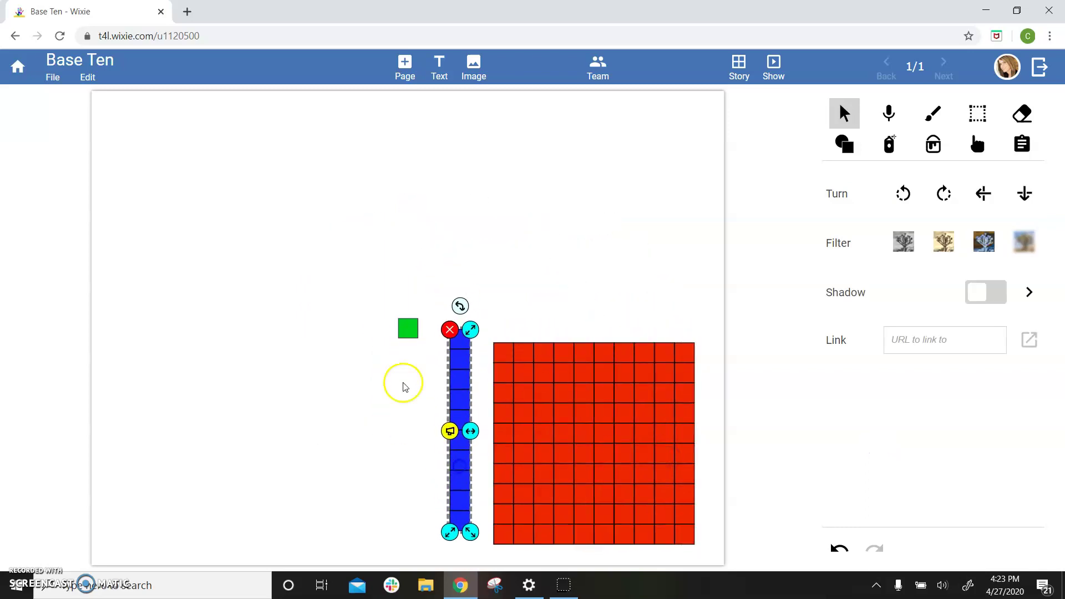
drag(408, 329, 404, 520)
Shrink the hundreds square to half size and the tens rod to fit, lining them up
click(582, 460)
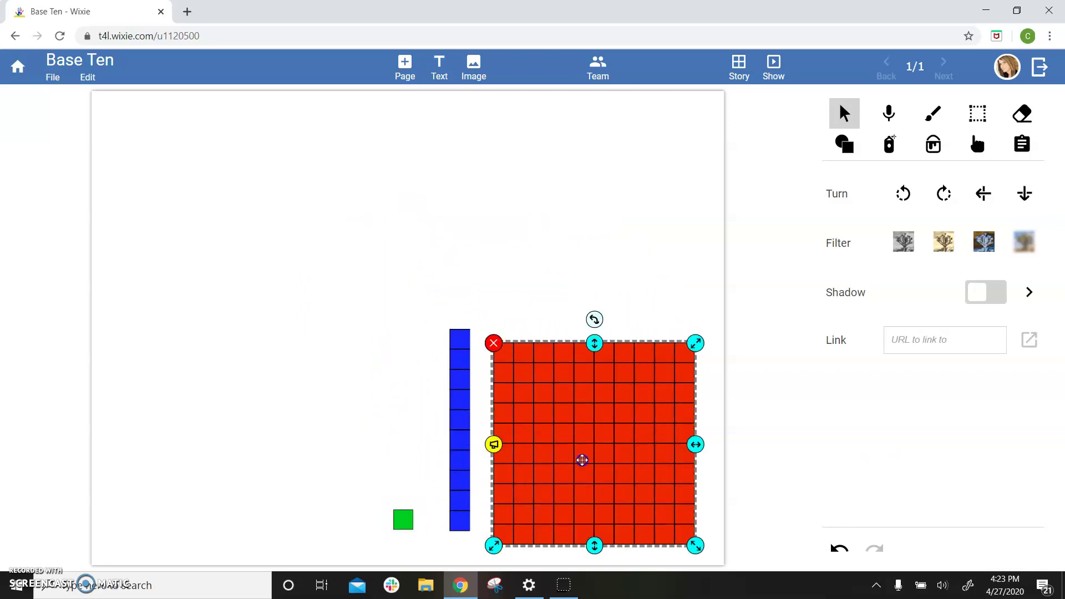
drag(696, 344, 591, 447)
drag(462, 445, 462, 458)
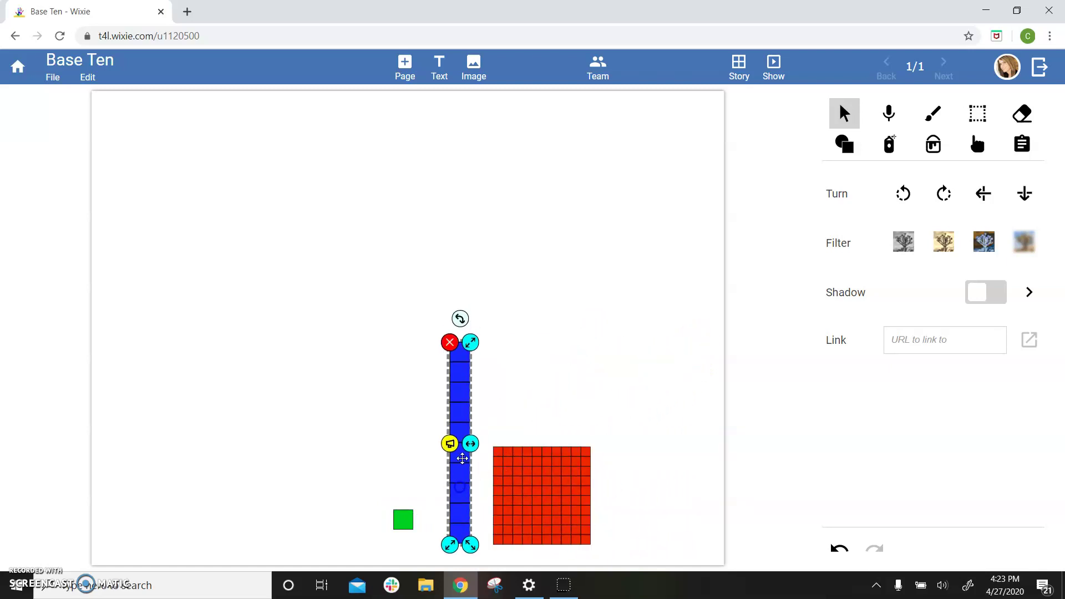
drag(471, 342, 466, 388)
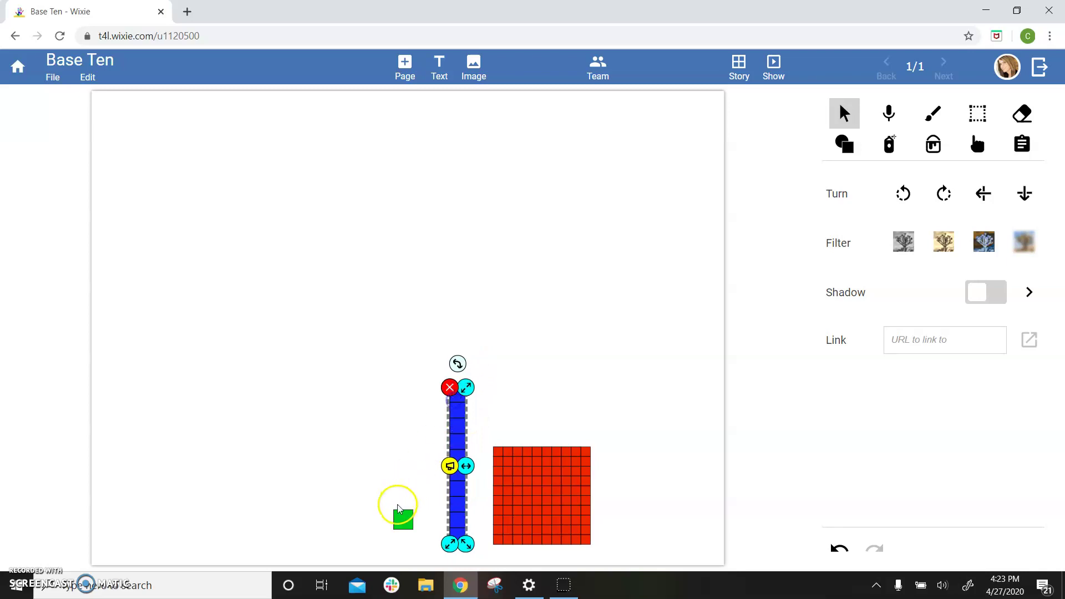
drag(397, 508, 405, 516)
click(344, 483)
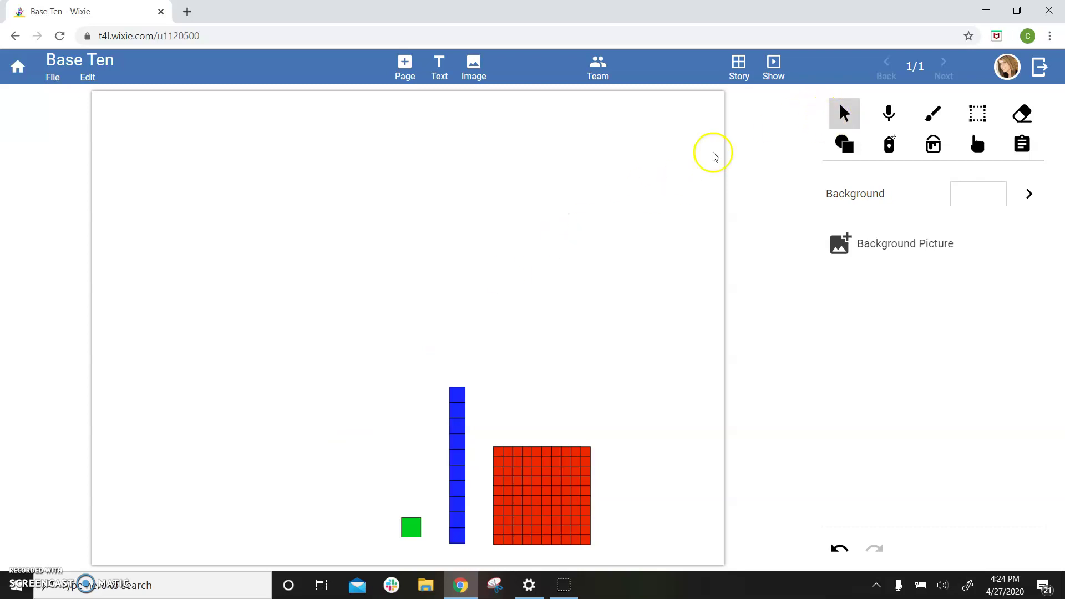
Select all three blocks and uncheck Scale in Edit > Properties
drag(290, 328, 649, 559)
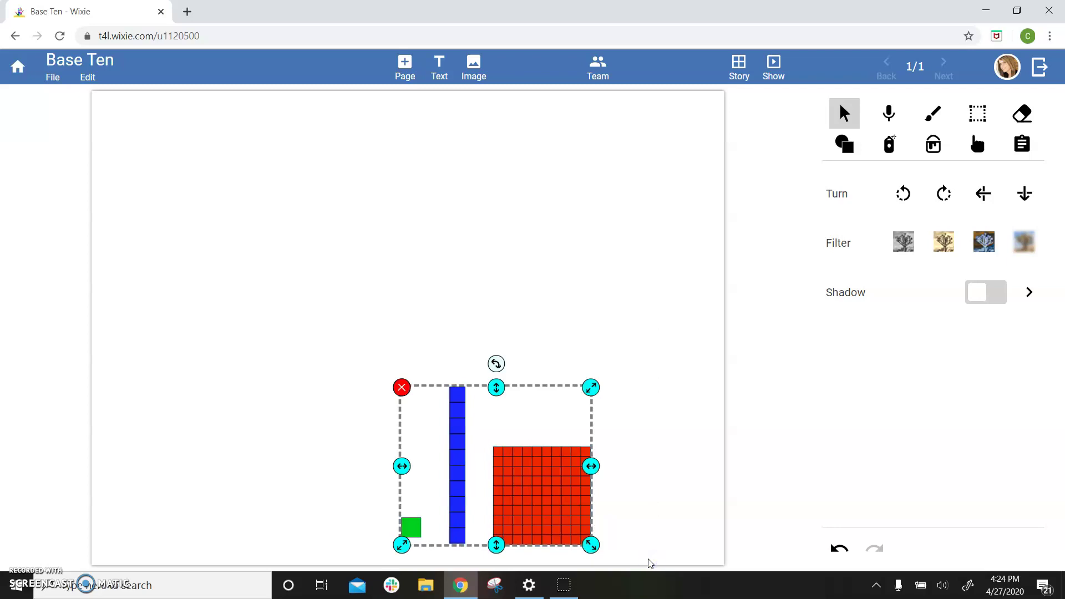
click(88, 77)
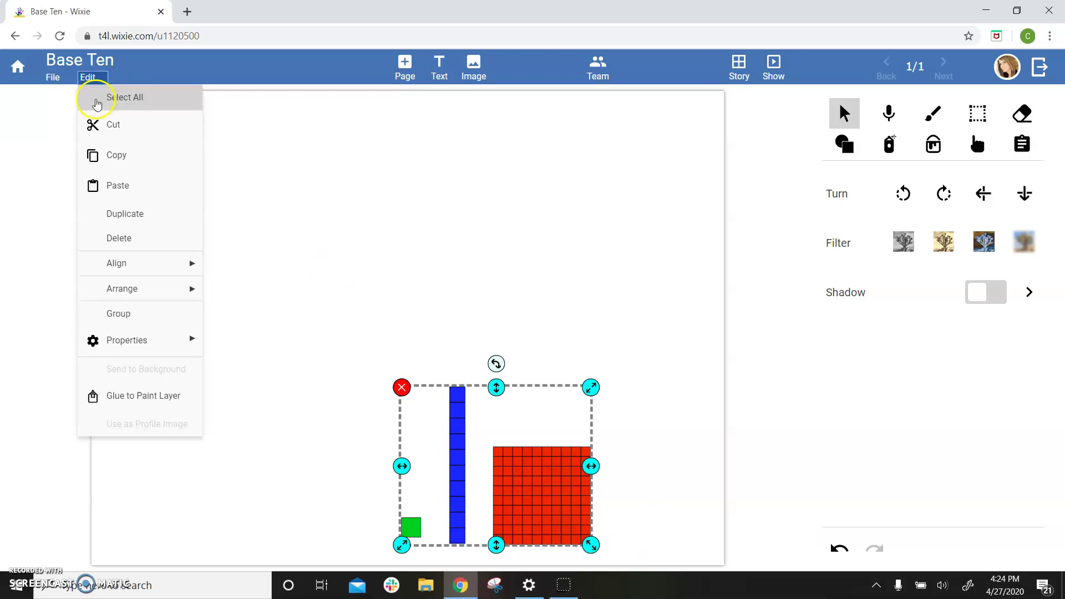
mouse_move(138, 340)
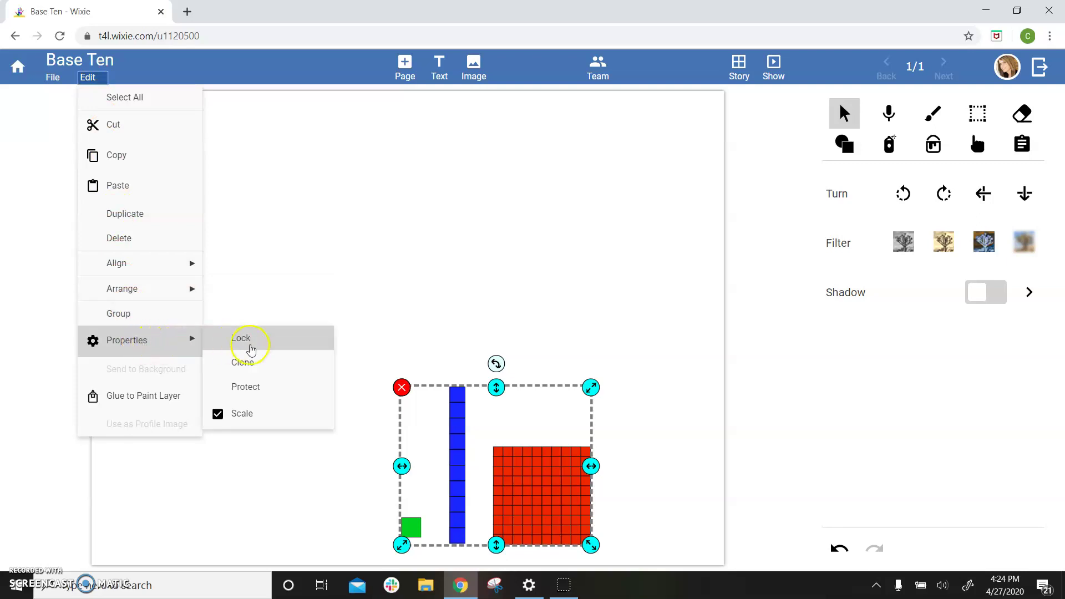
click(244, 414)
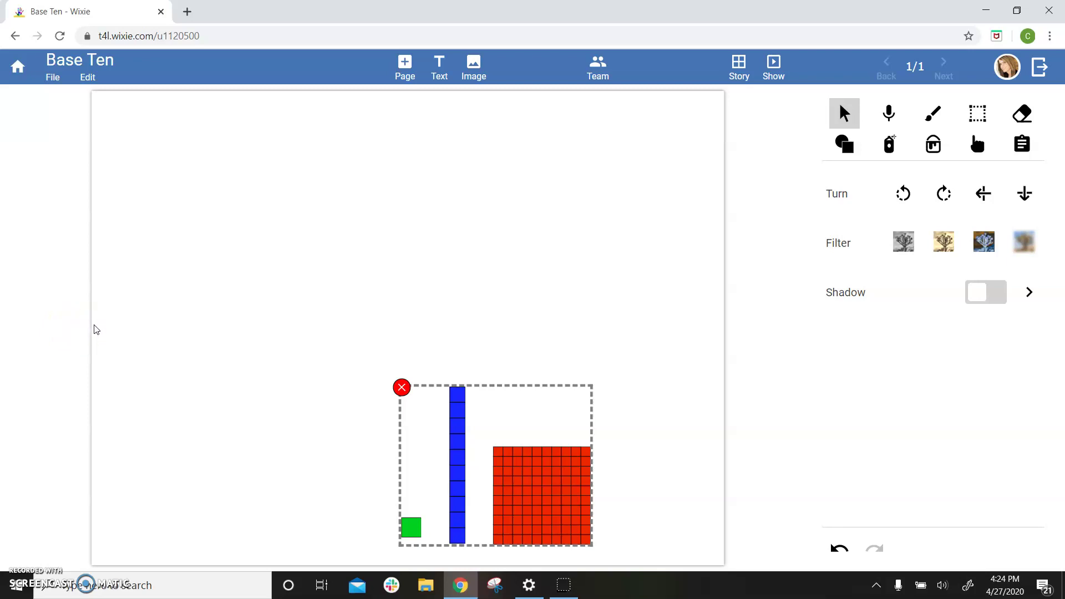
Turn on Clone for the three selected blocks in Edit > Properties
click(91, 78)
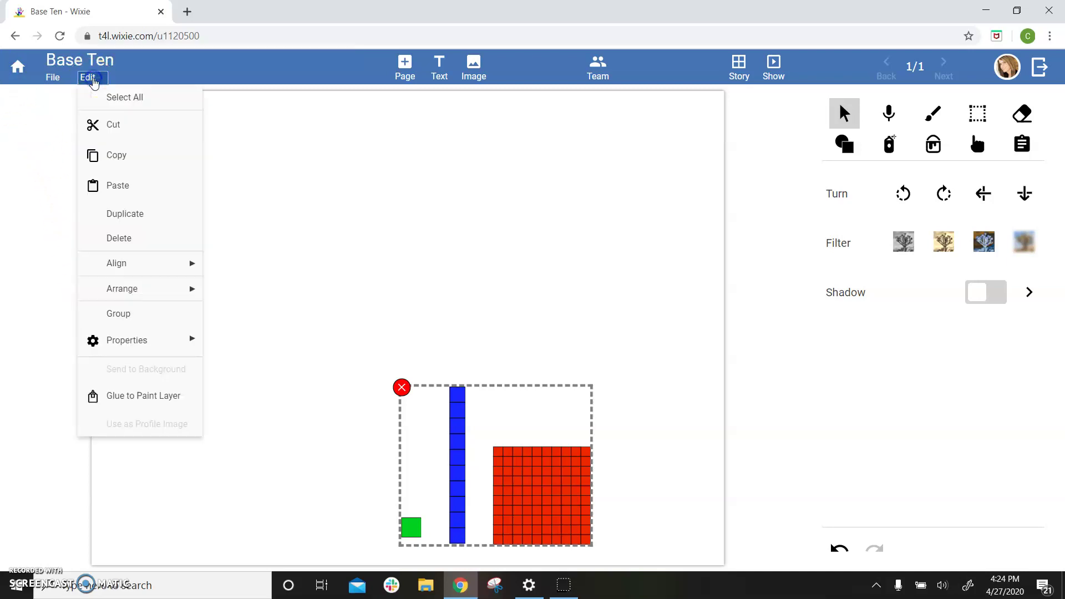
mouse_move(132, 349)
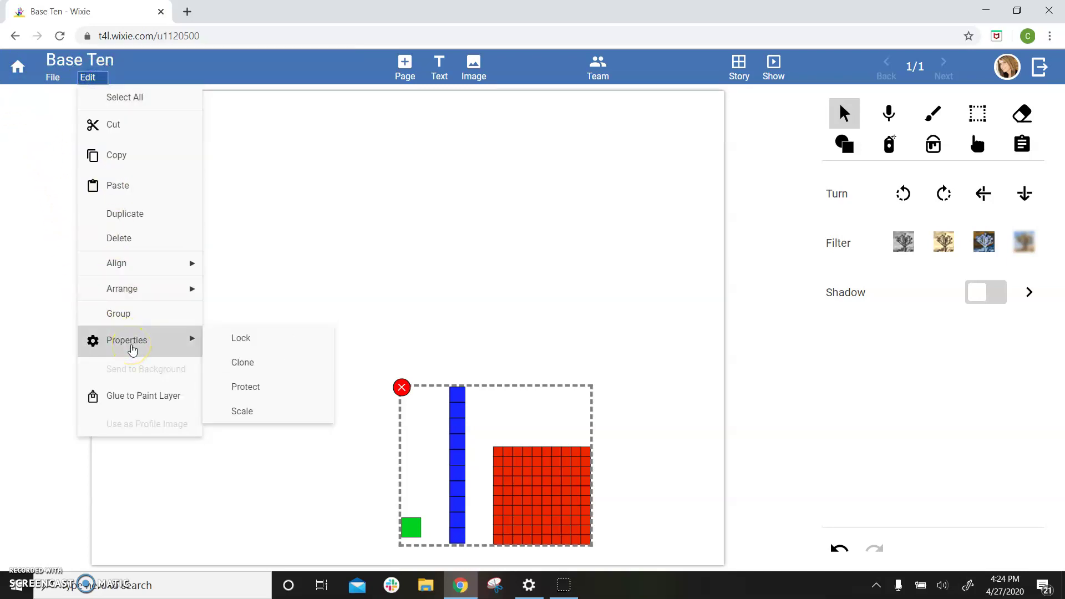
click(276, 363)
Drag a test copy off the hundreds square, then delete it
click(390, 274)
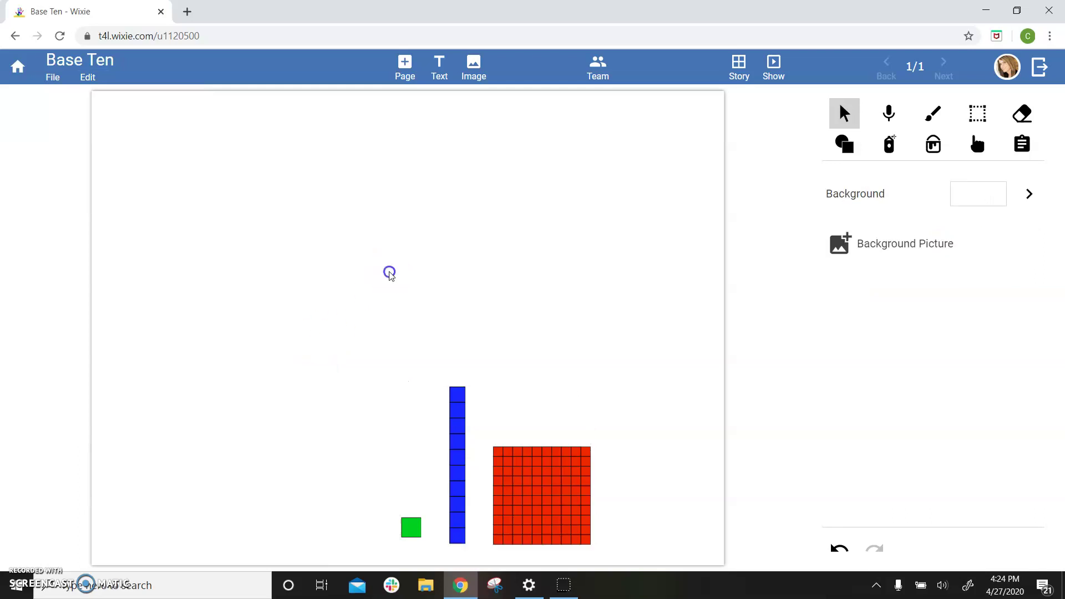
drag(518, 475, 521, 238)
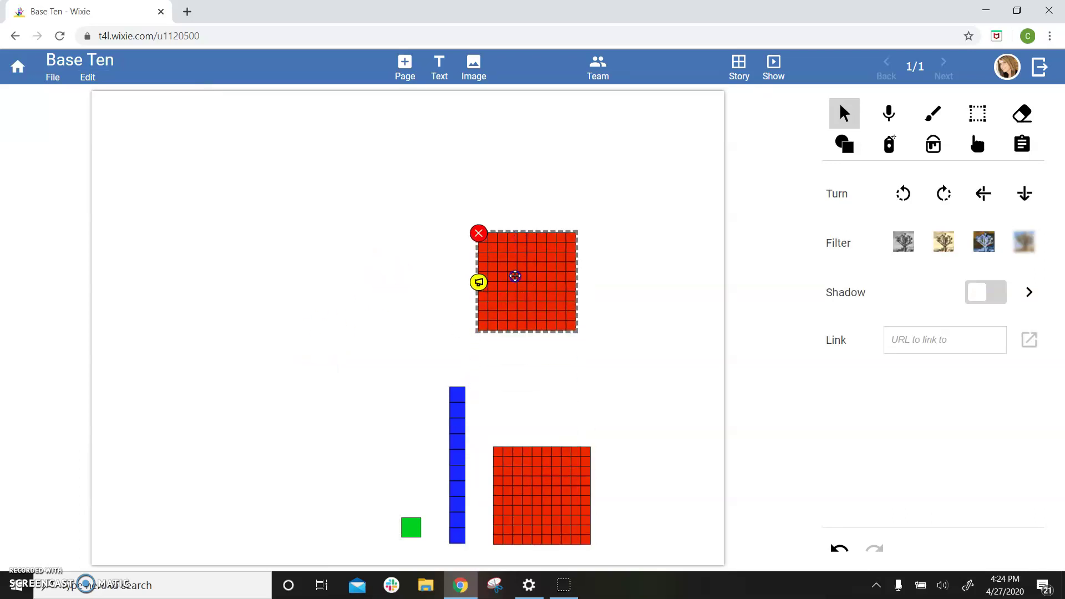
key(Delete)
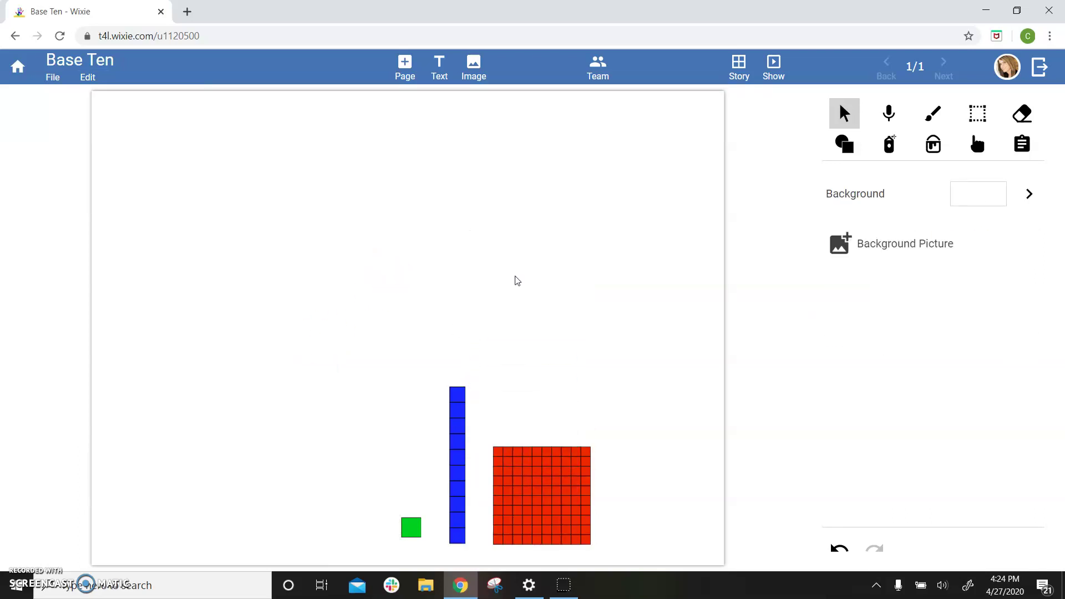
click(309, 276)
click(931, 117)
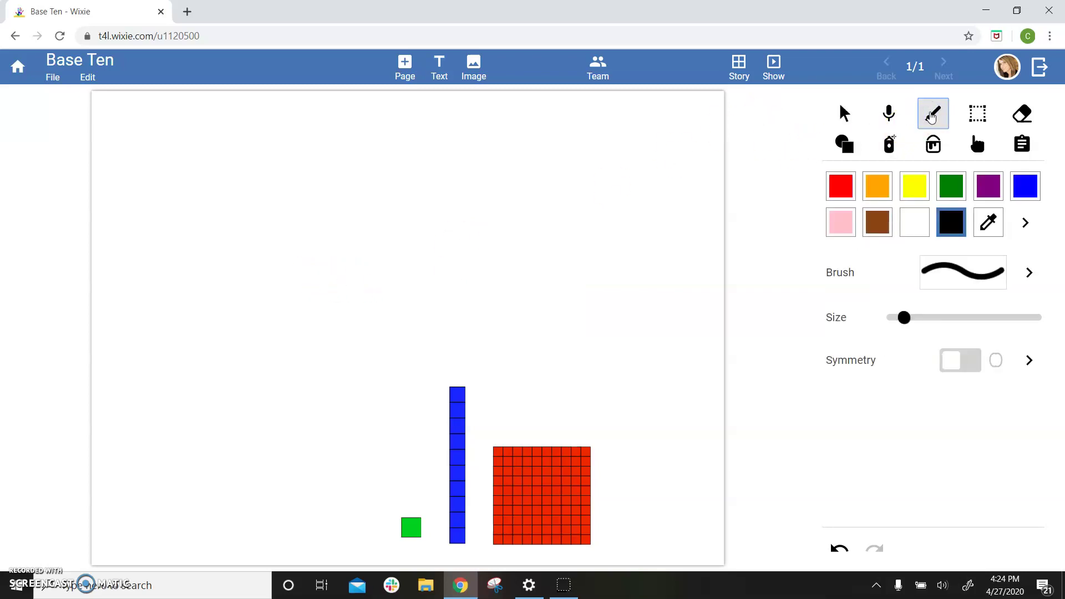
click(845, 114)
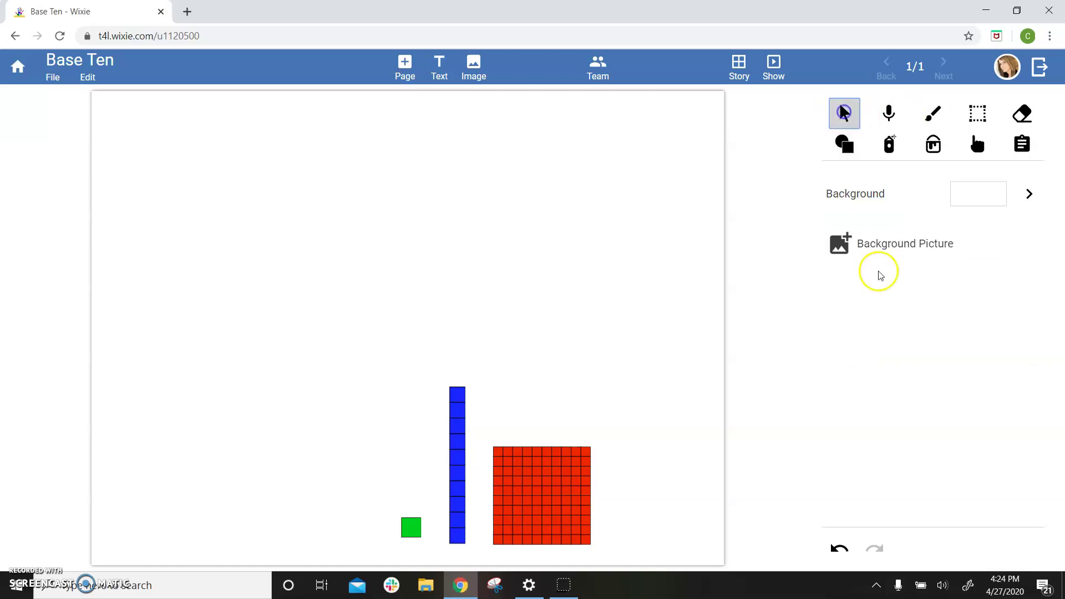
click(892, 259)
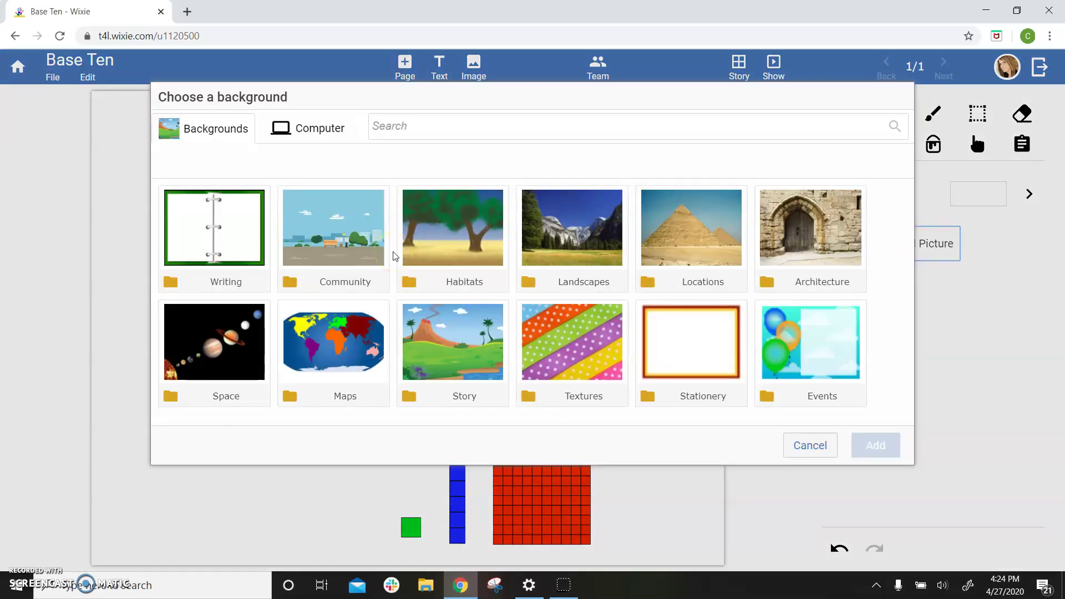
click(810, 445)
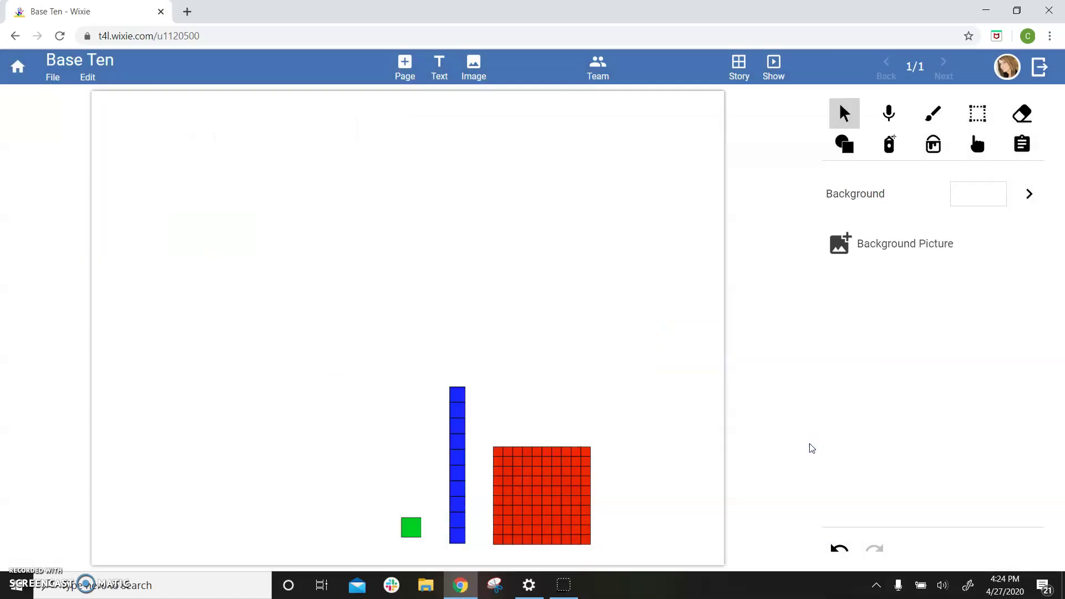
Add a text box reading 432 at the upper left of the page
click(439, 75)
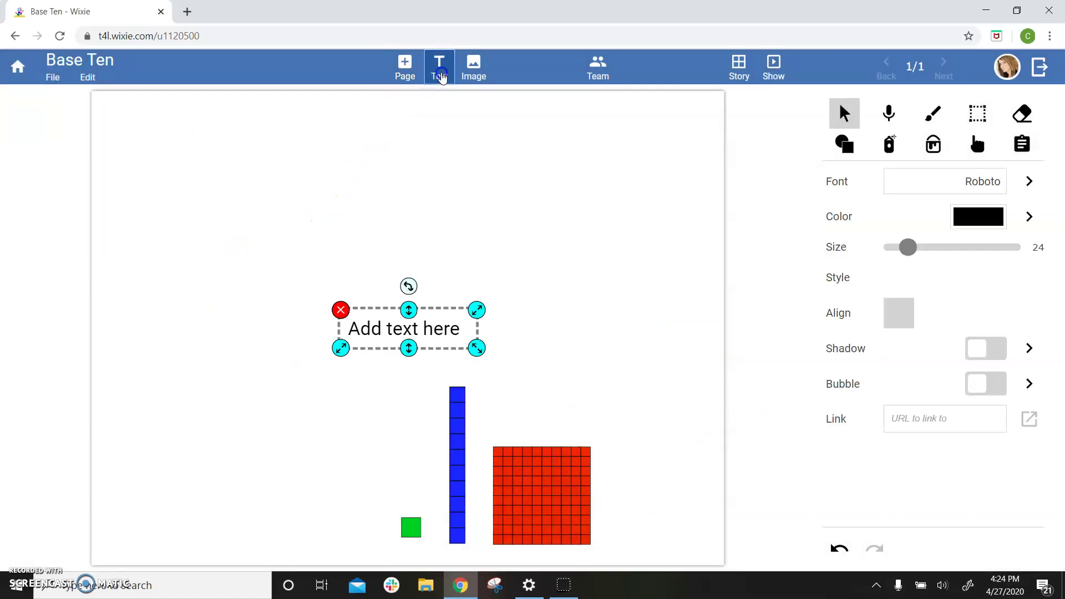
drag(391, 319, 239, 169)
click(238, 169)
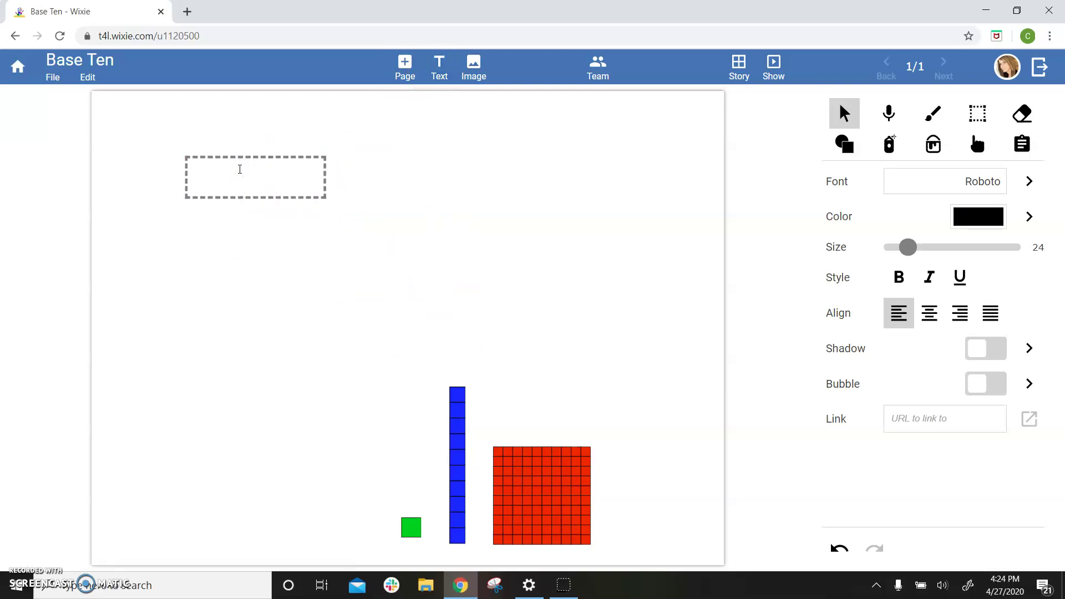
click(251, 234)
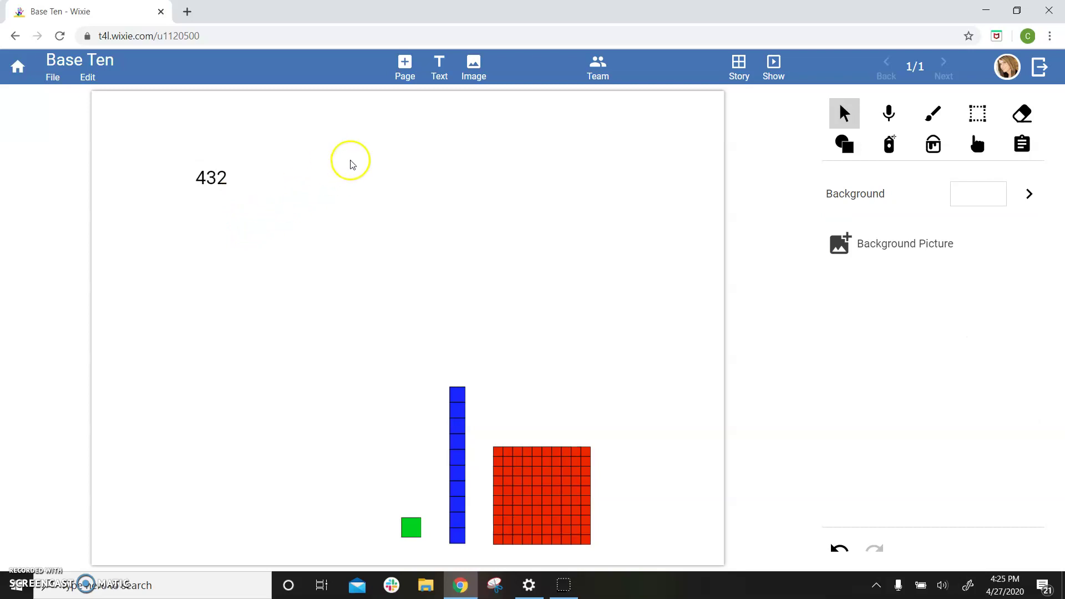
Add a second, enlarged empty text box just below 432
click(439, 78)
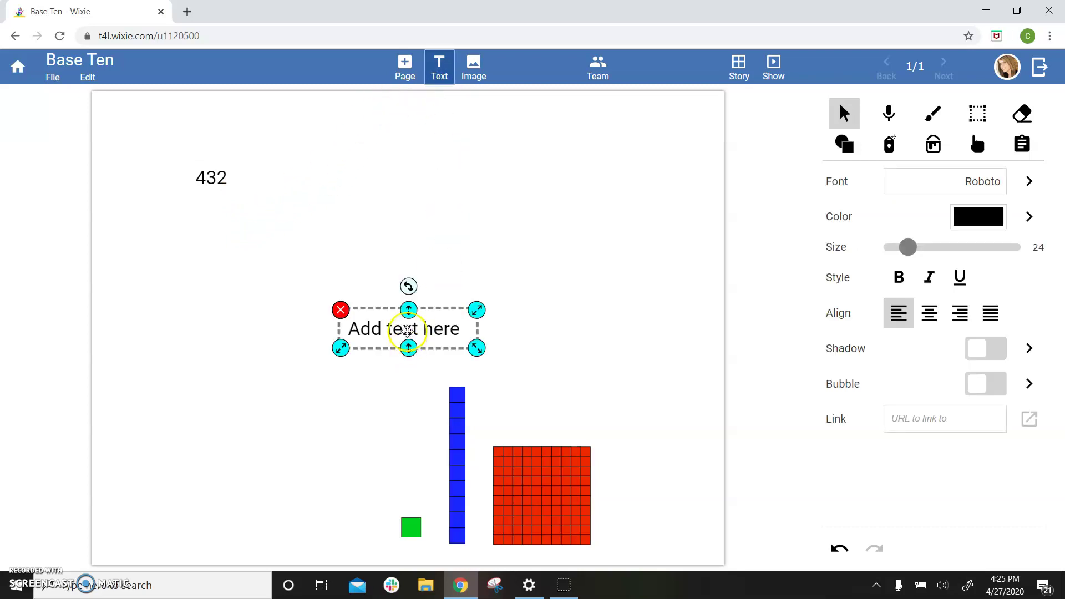
drag(372, 320, 211, 250)
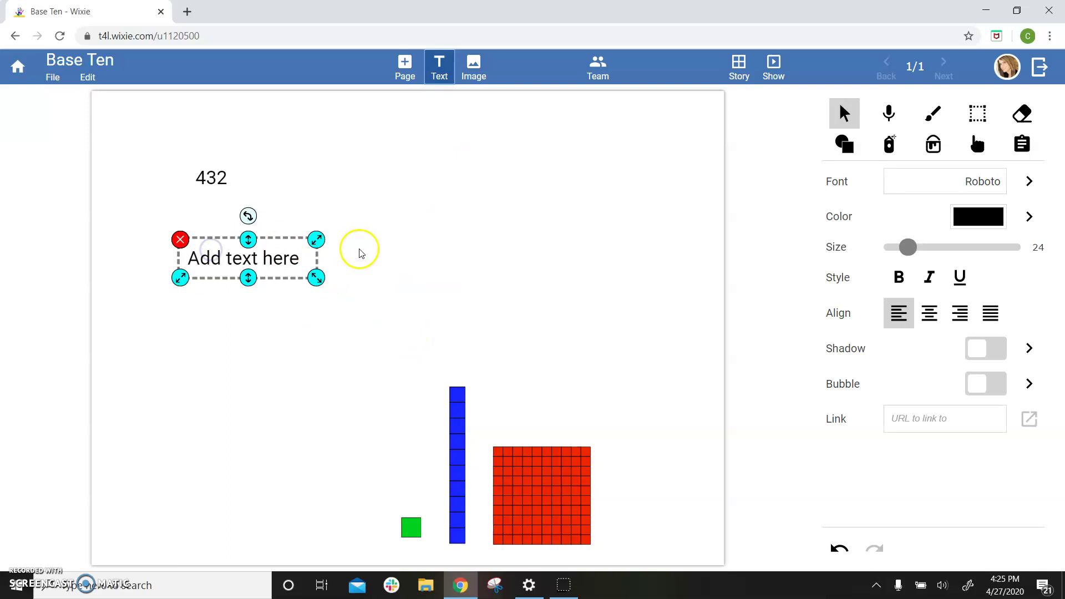
drag(315, 277, 396, 283)
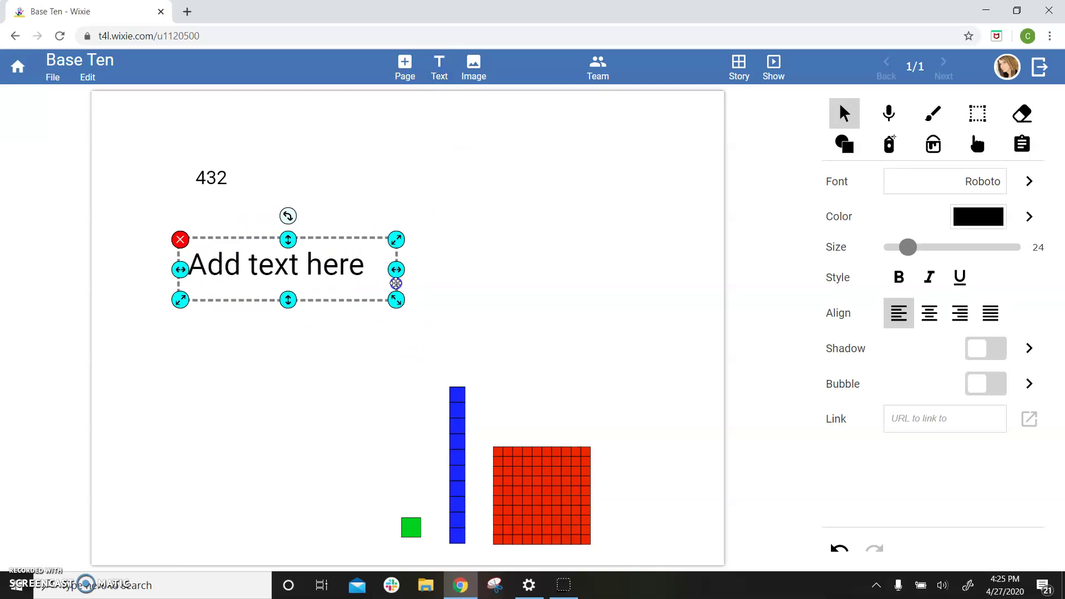
click(473, 261)
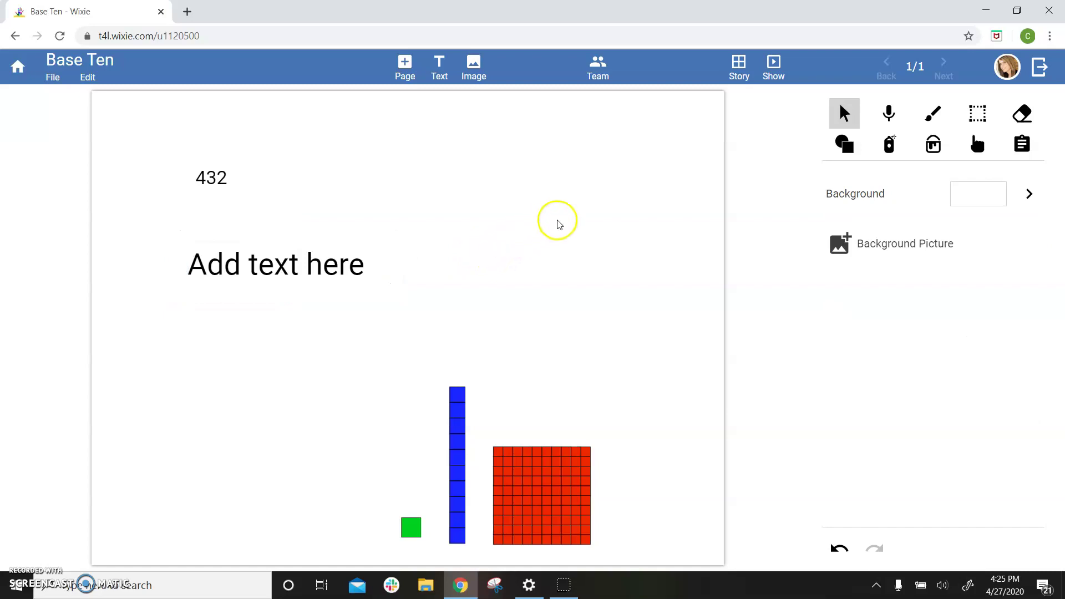
Enter the instruction 'Drag the base ten stickers to make the number.' and enable Open to Instructions
click(1022, 145)
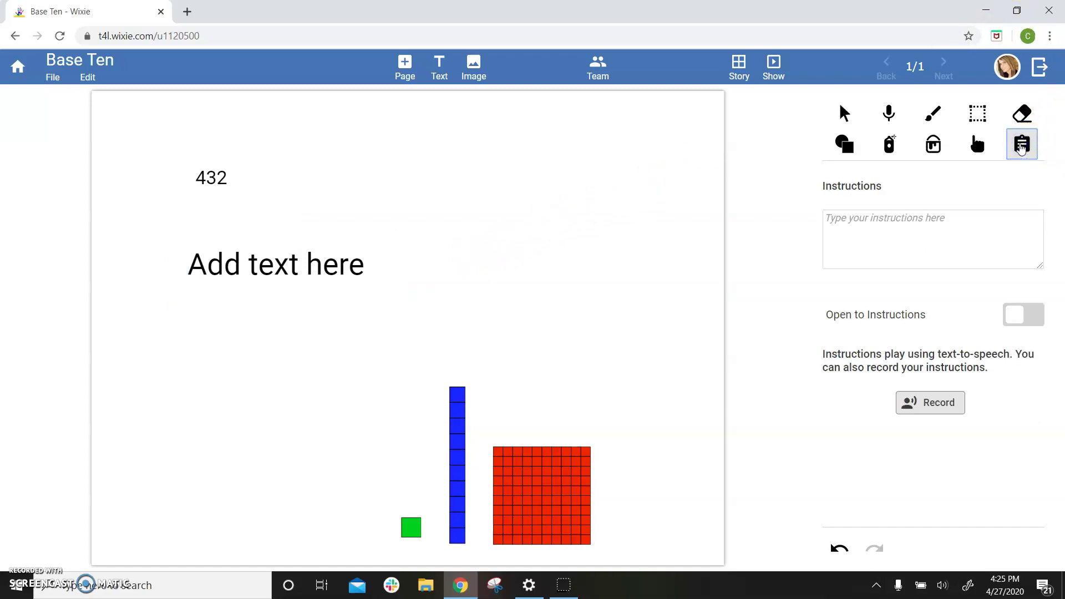
click(891, 250)
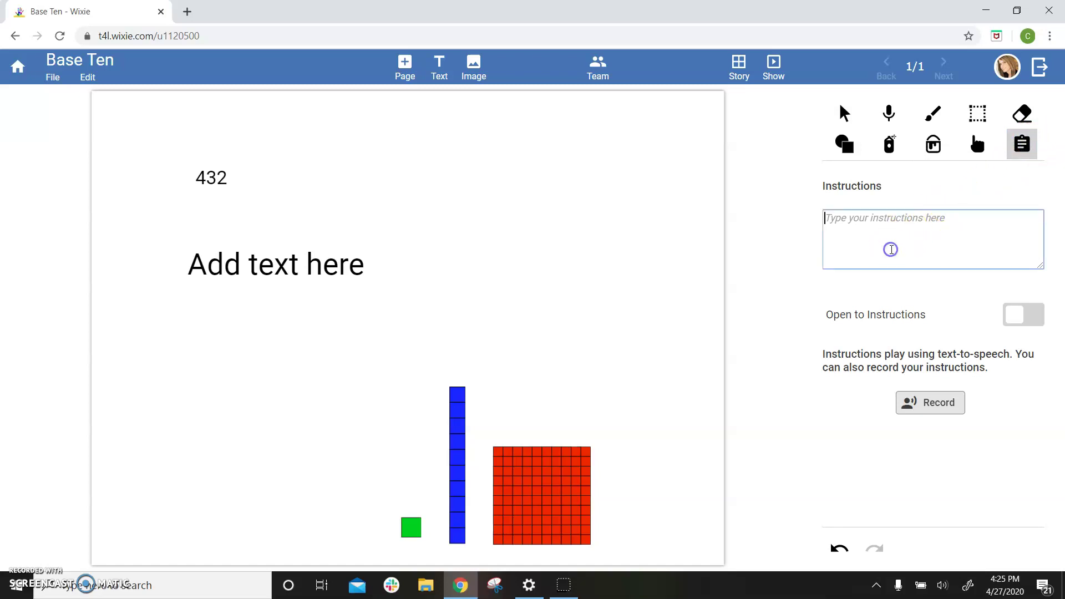
text(D)
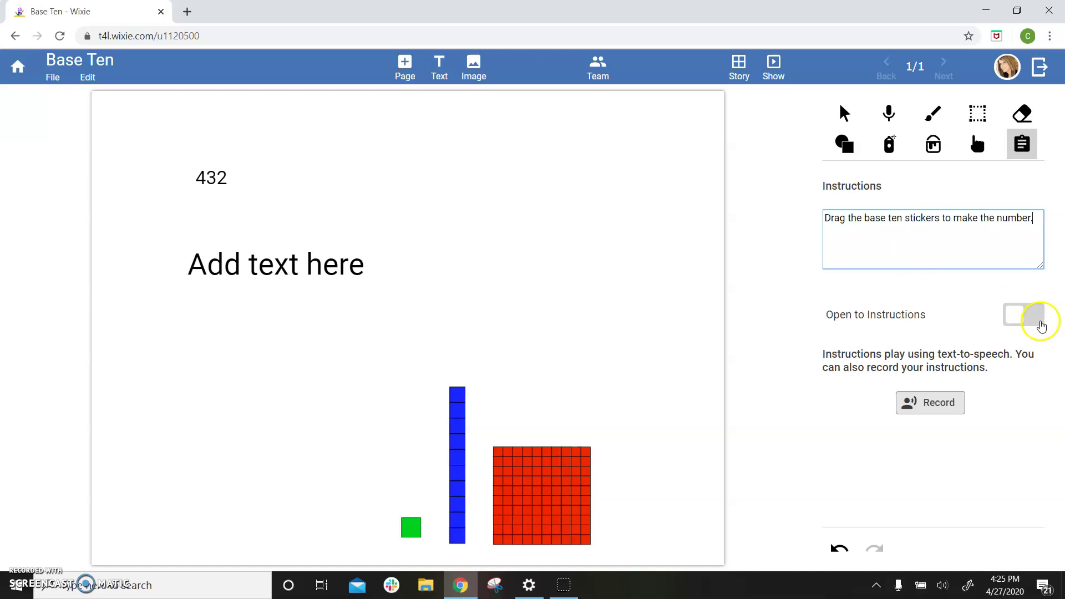
click(1025, 315)
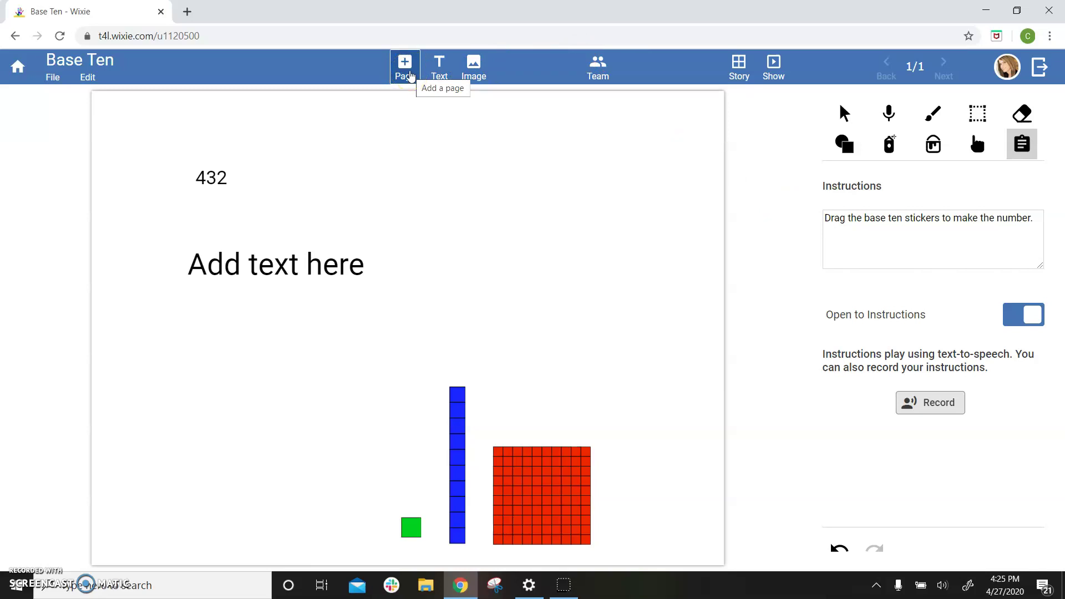
Enlarge the 432 text box slightly with its corner handle
click(222, 180)
drag(324, 197, 363, 206)
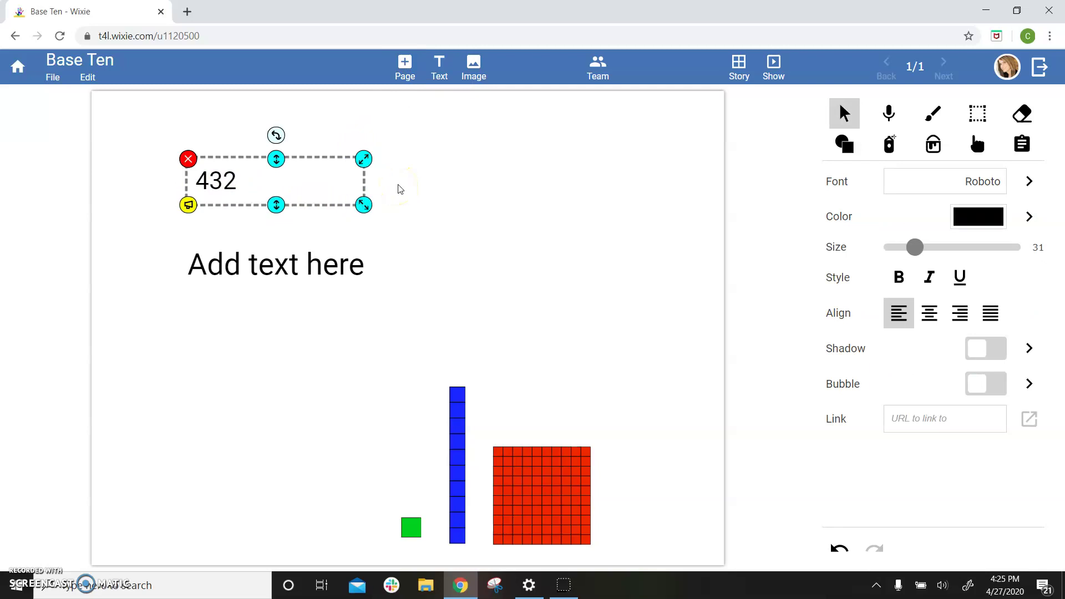
click(223, 174)
Lock the 432 number with Edit > Properties > Lock
click(88, 78)
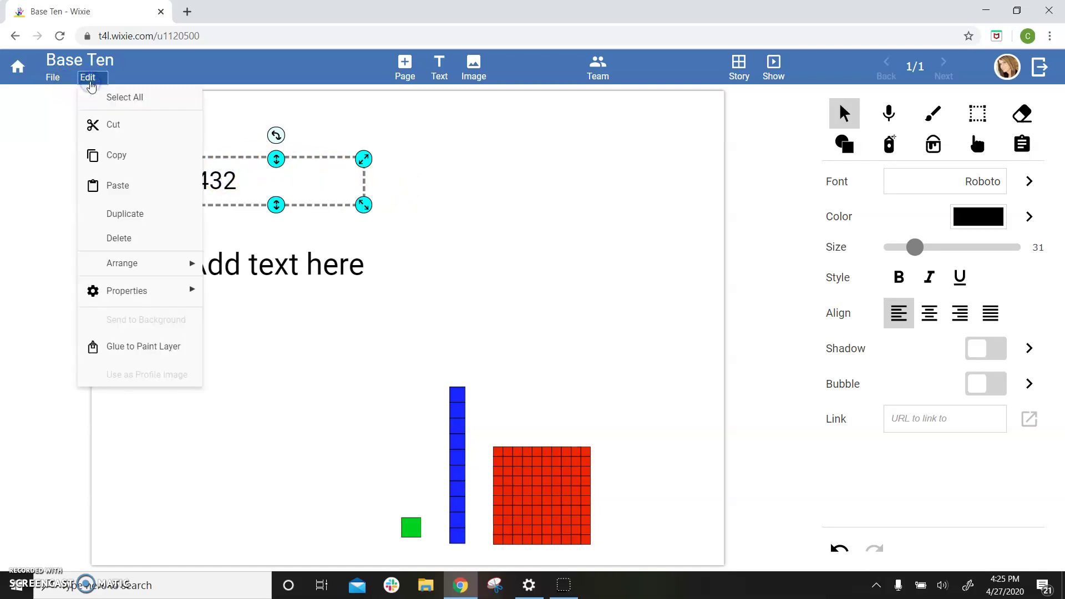
click(165, 293)
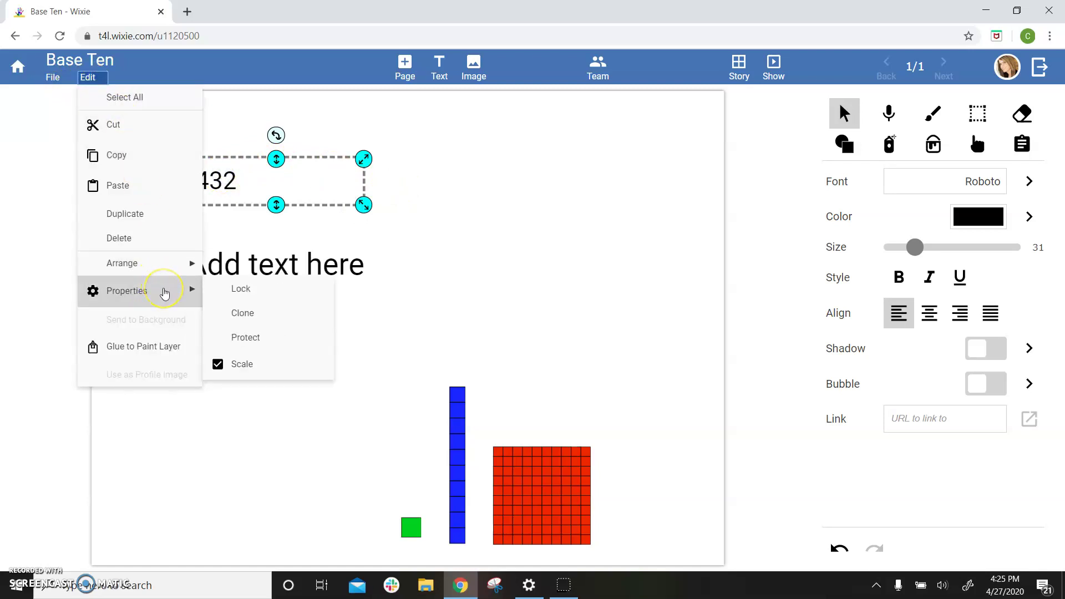
click(261, 290)
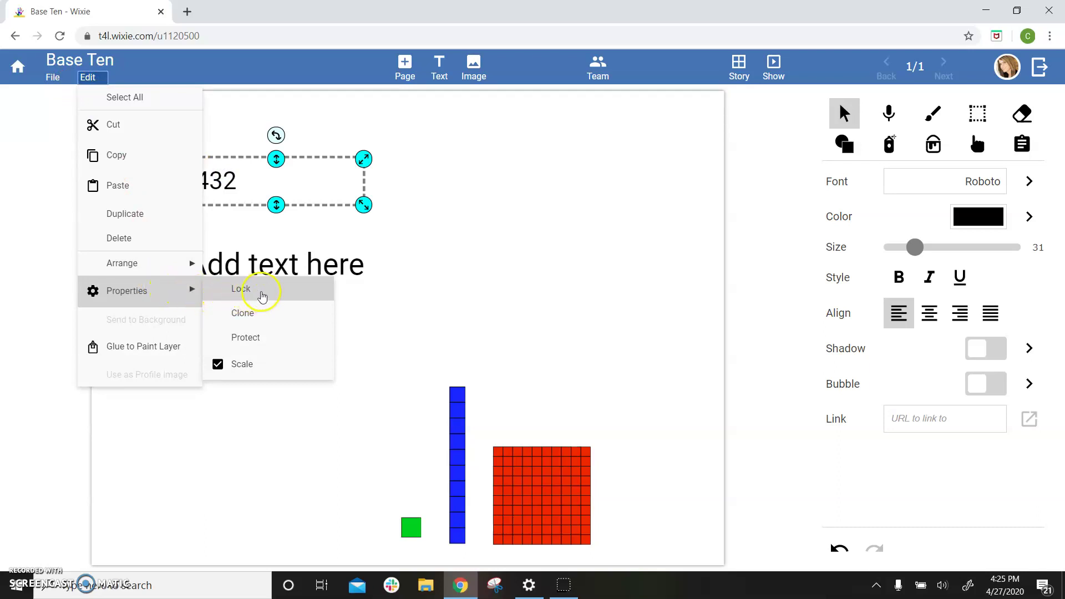
click(260, 174)
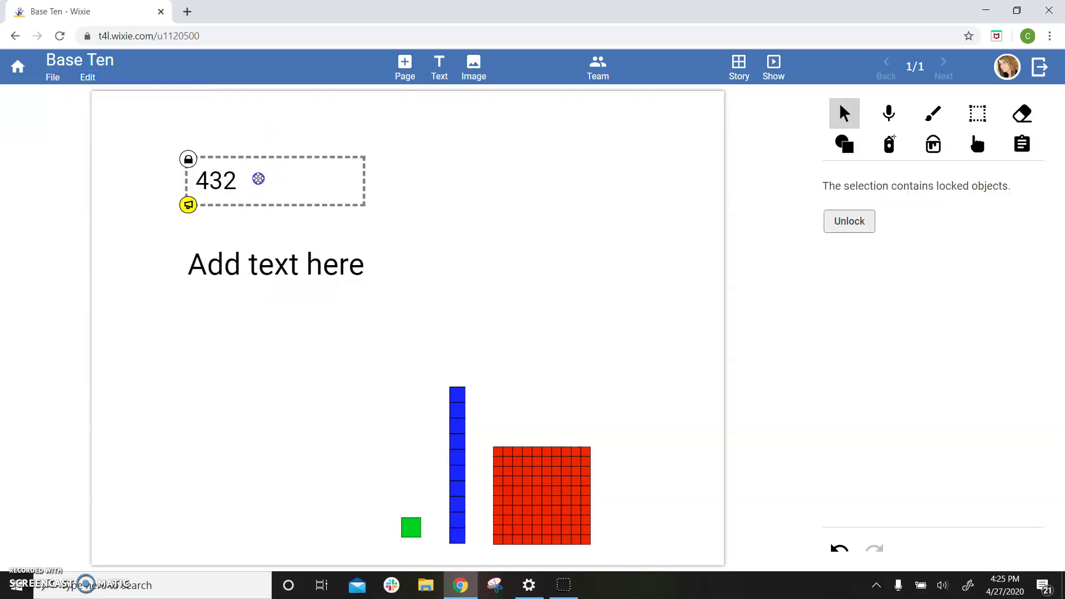
click(509, 198)
click(508, 198)
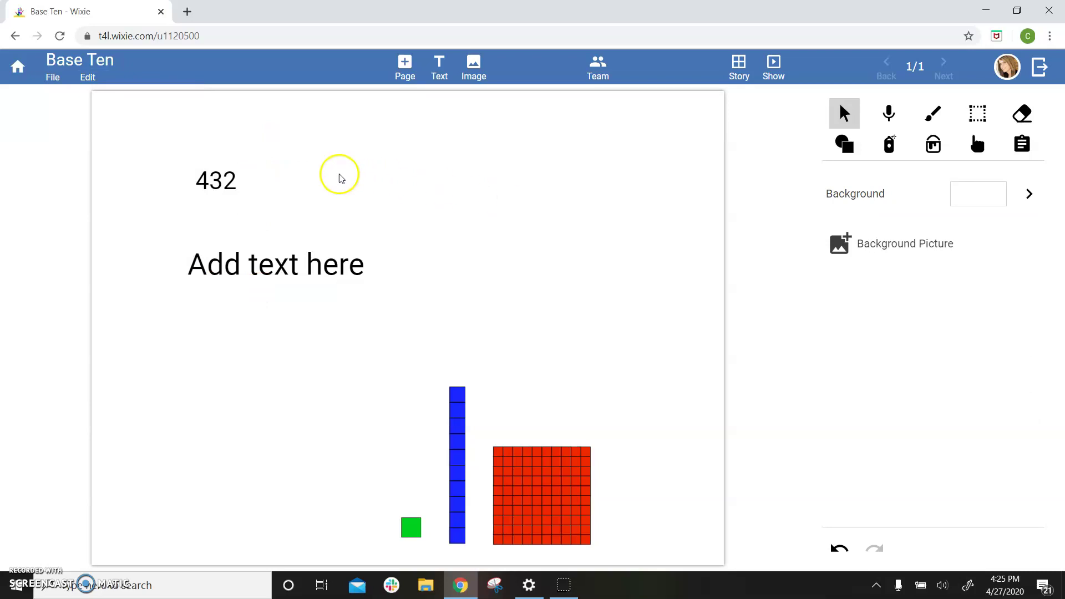
Assign Base Ten to all students in the Third Grade class from My Projects
click(18, 67)
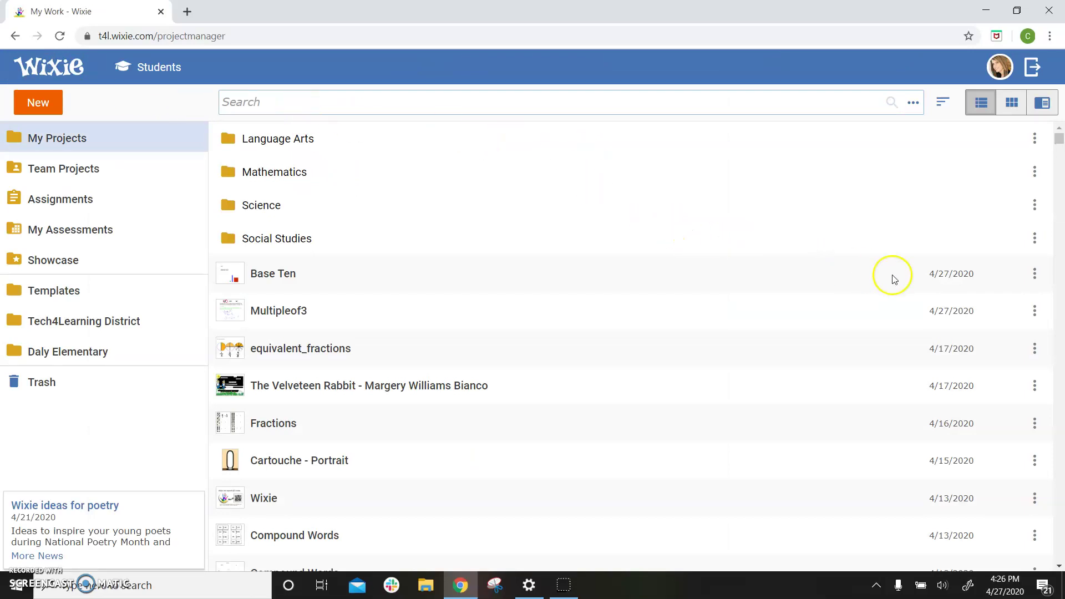
click(1034, 274)
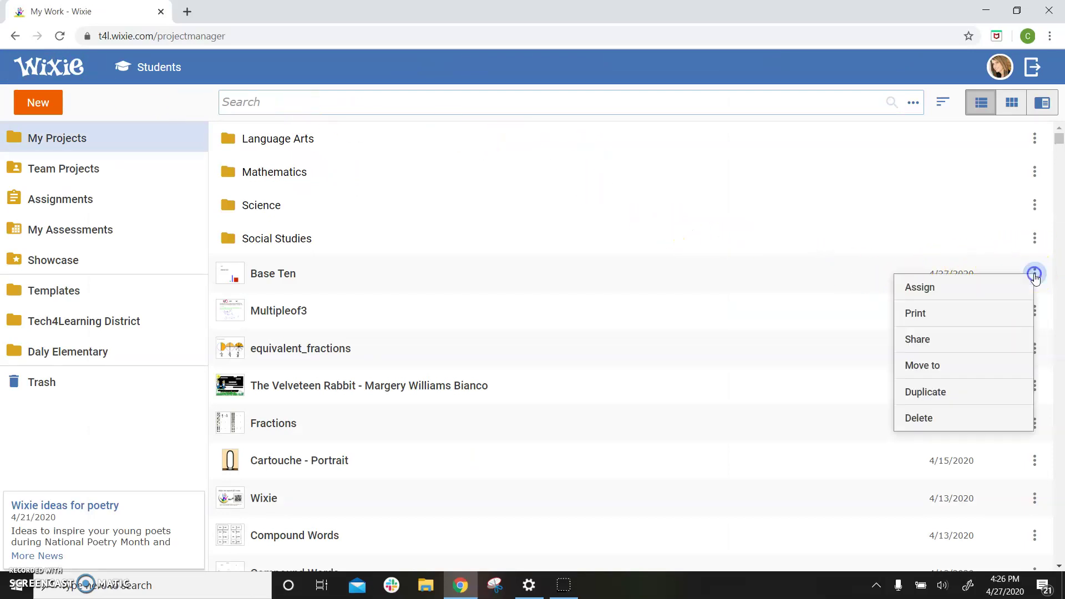
click(946, 285)
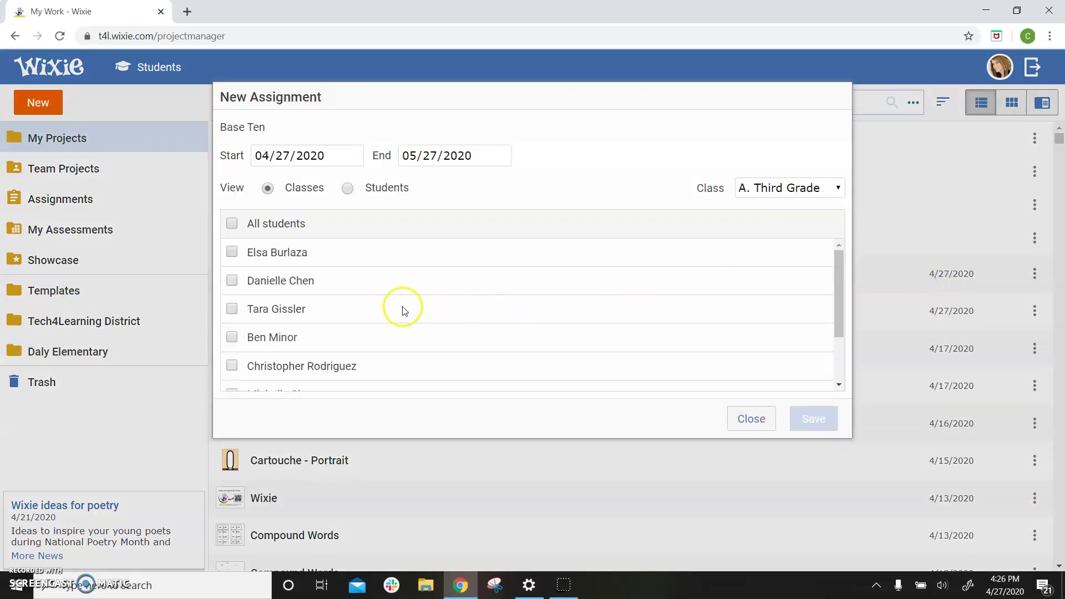
click(317, 223)
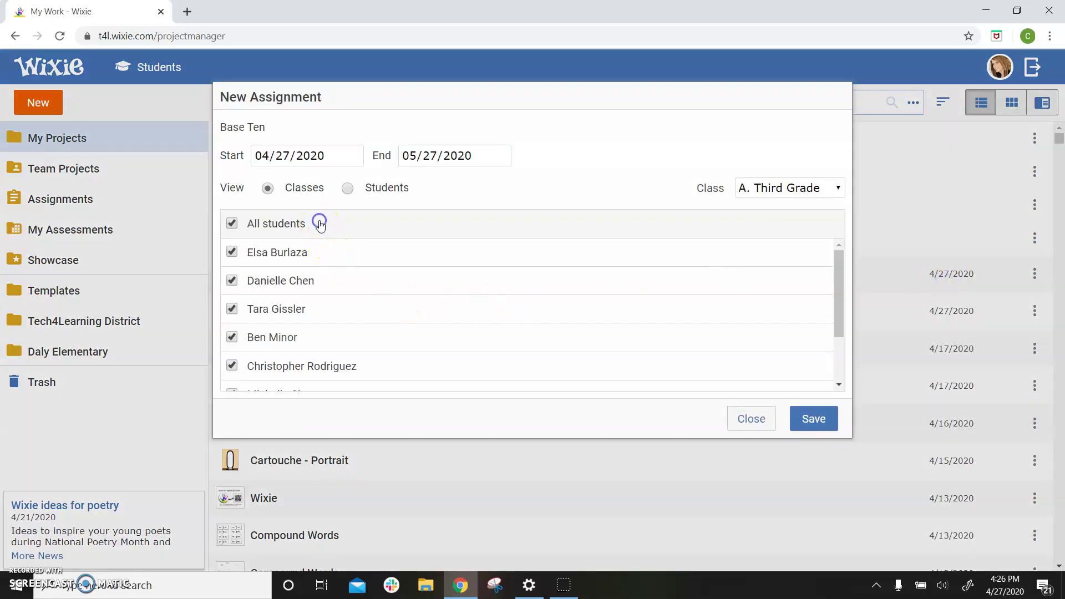
click(751, 419)
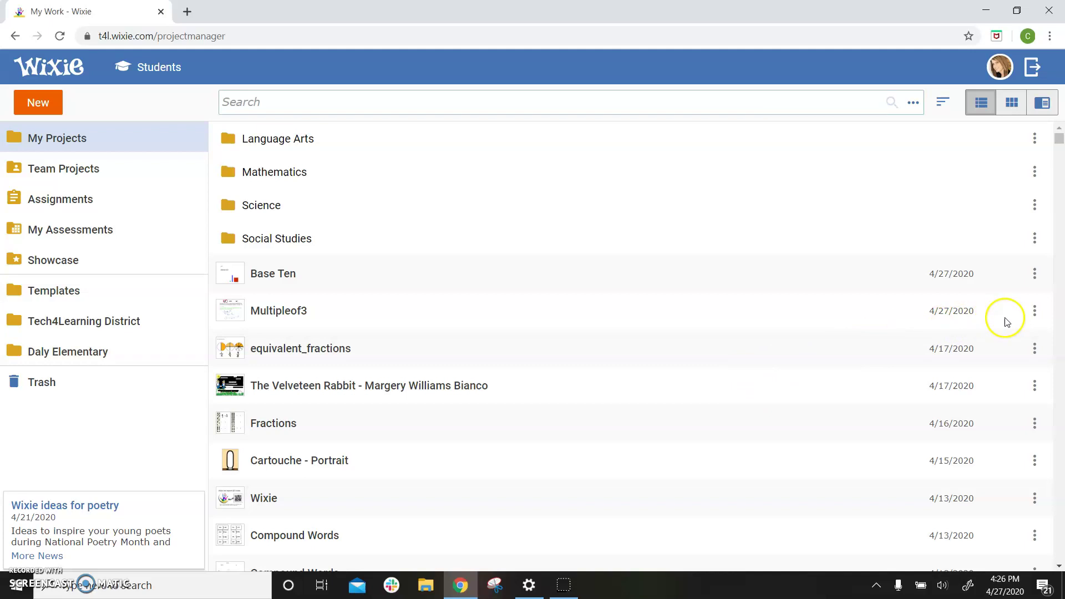
Copy Base Ten into the Tech4Learning District > Daly Elementary folder
click(1035, 274)
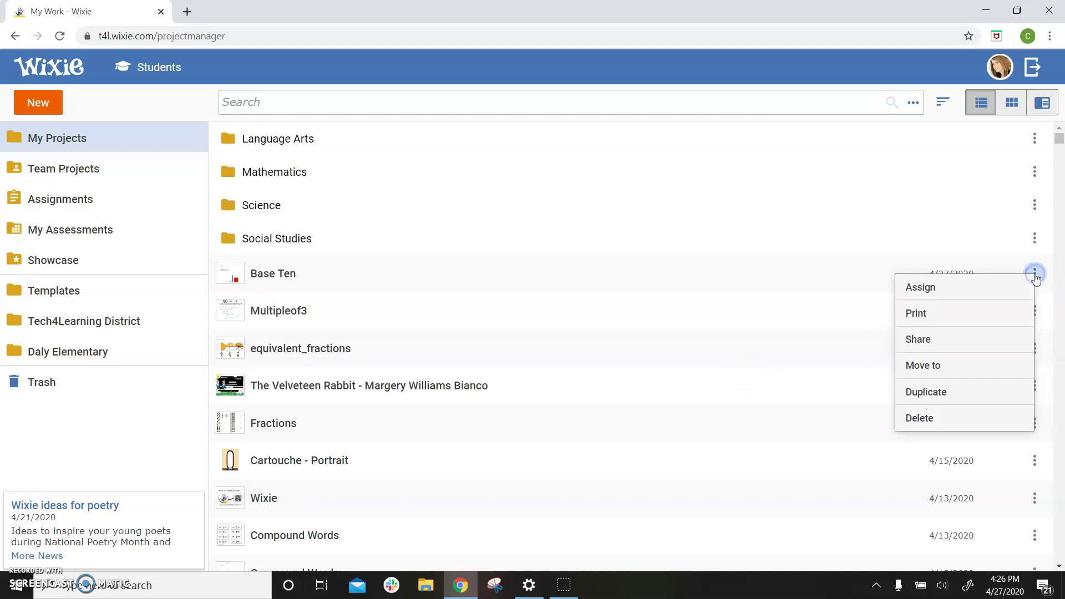
click(924, 365)
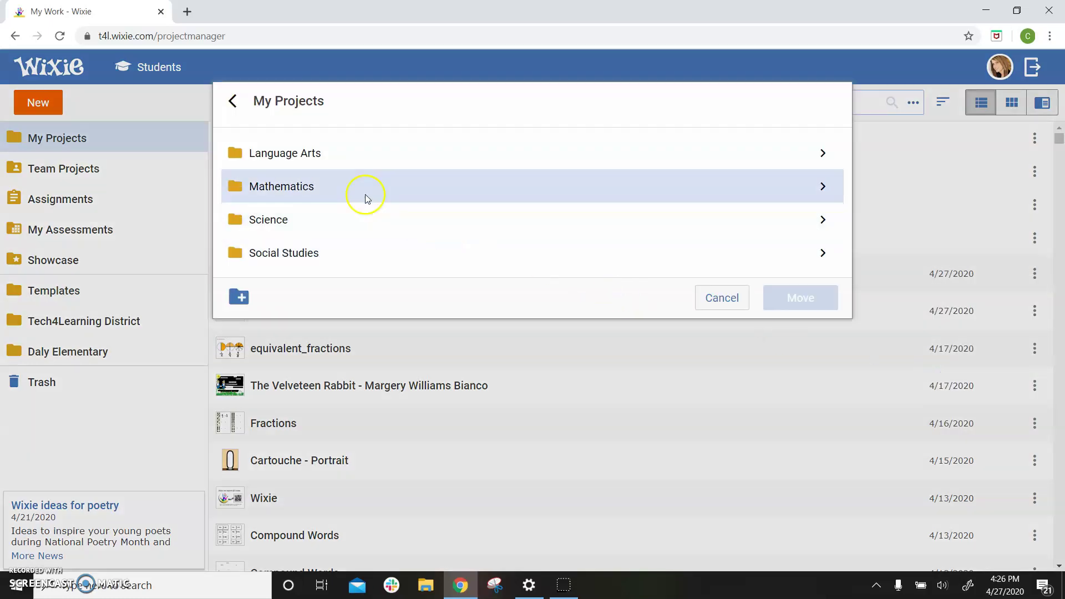
click(236, 102)
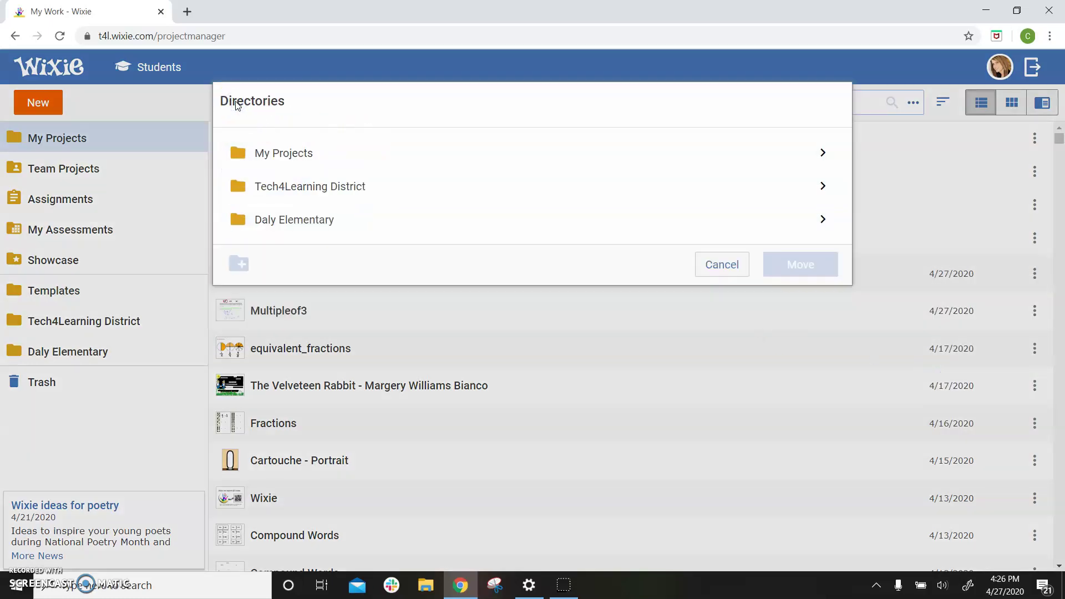
click(262, 197)
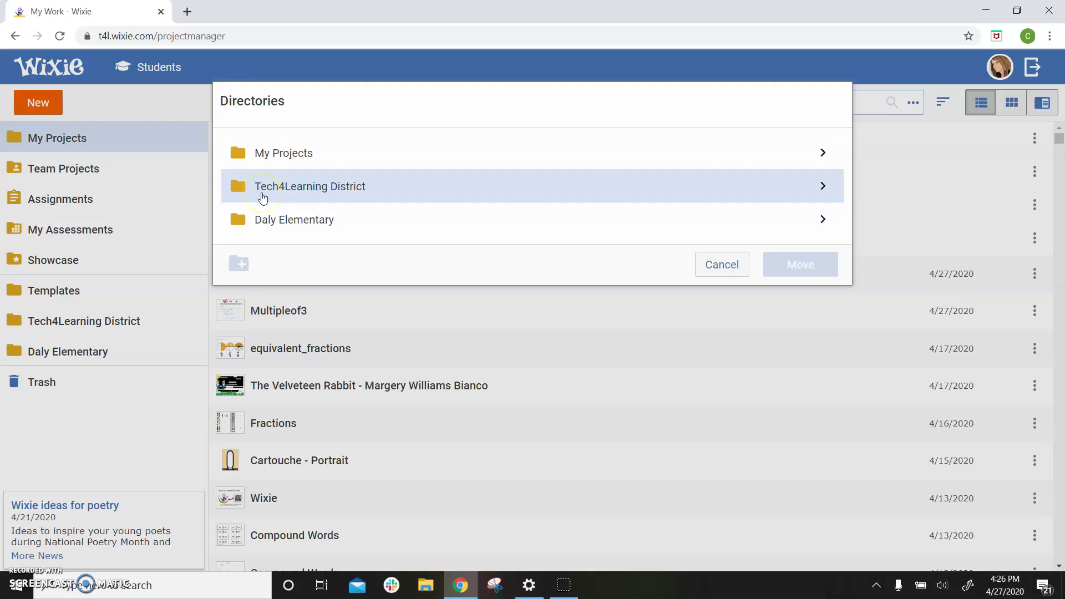
click(261, 214)
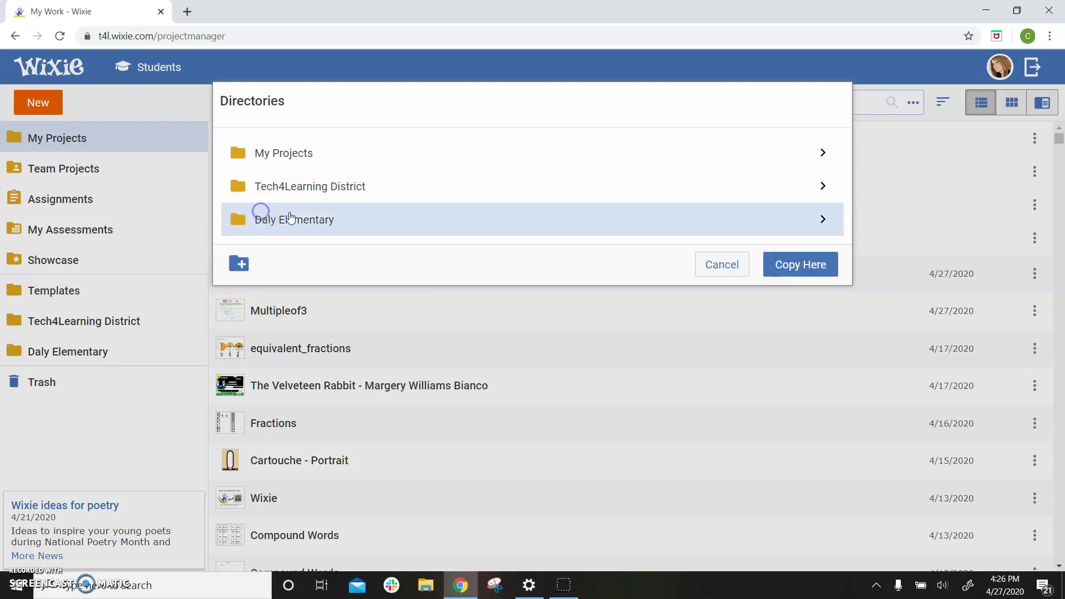
click(794, 267)
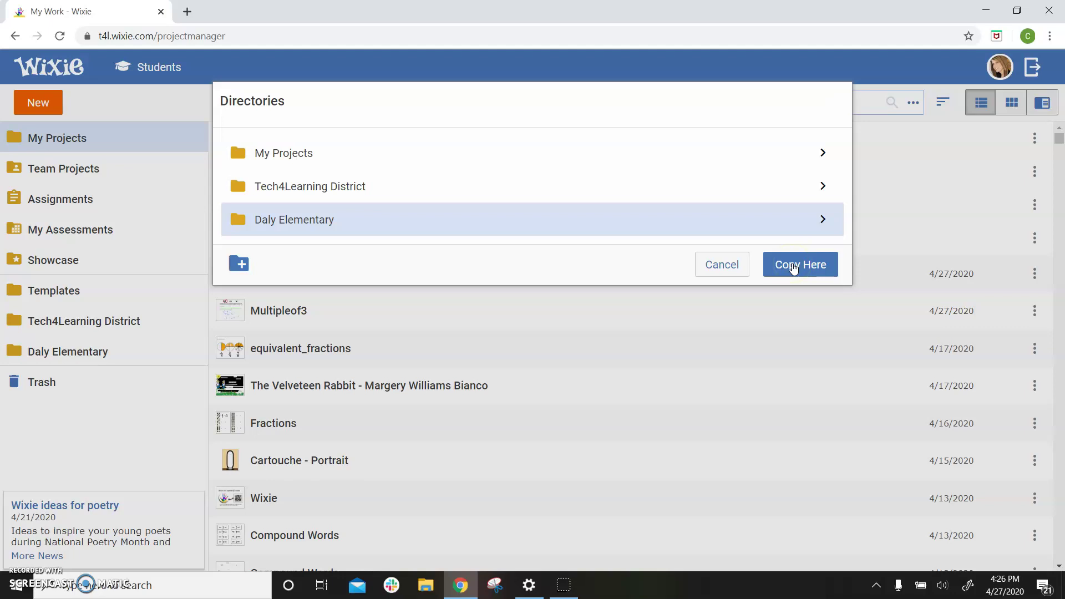